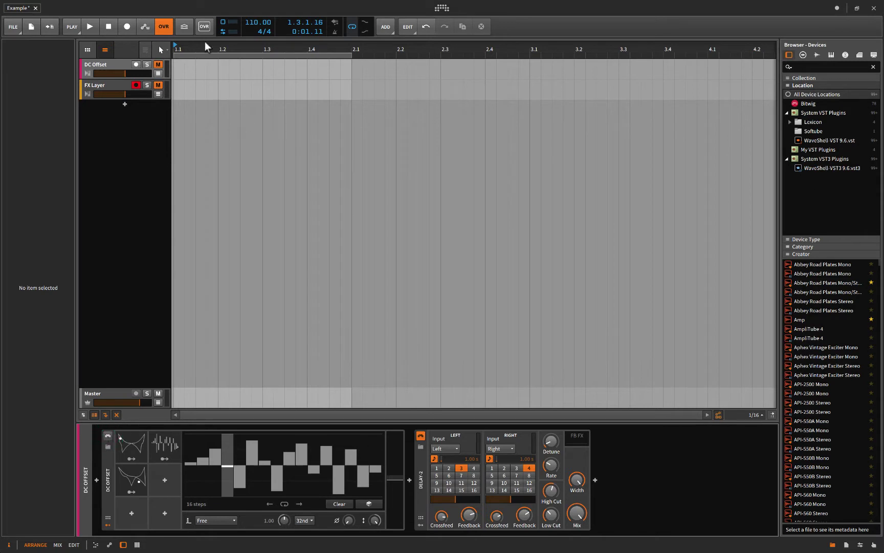
- Turn on the DC Offset device and collapse the step editor of its Steps modulator
left_click(107, 435)
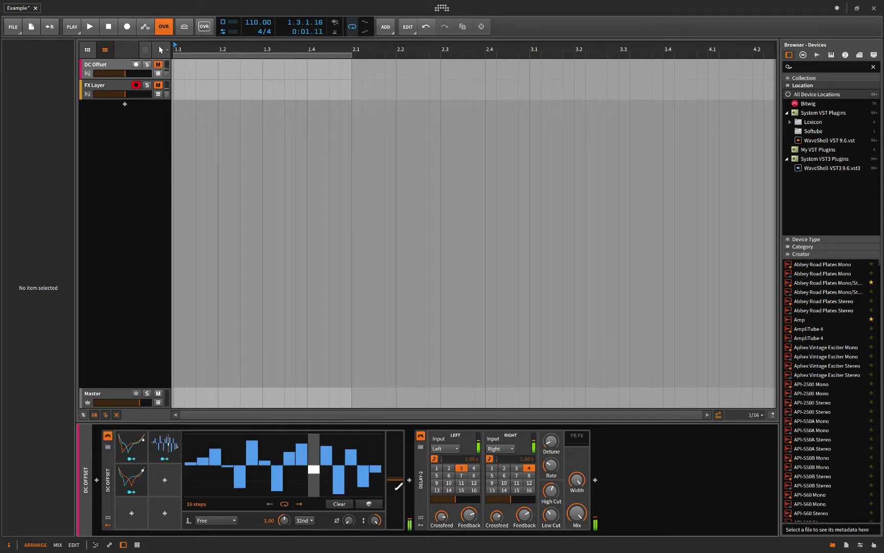
left_click(176, 444)
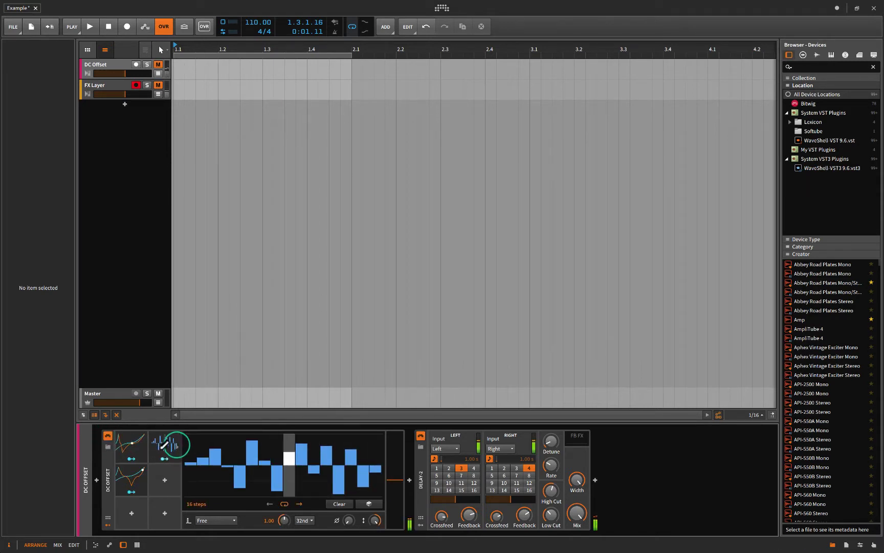
left_click(177, 446)
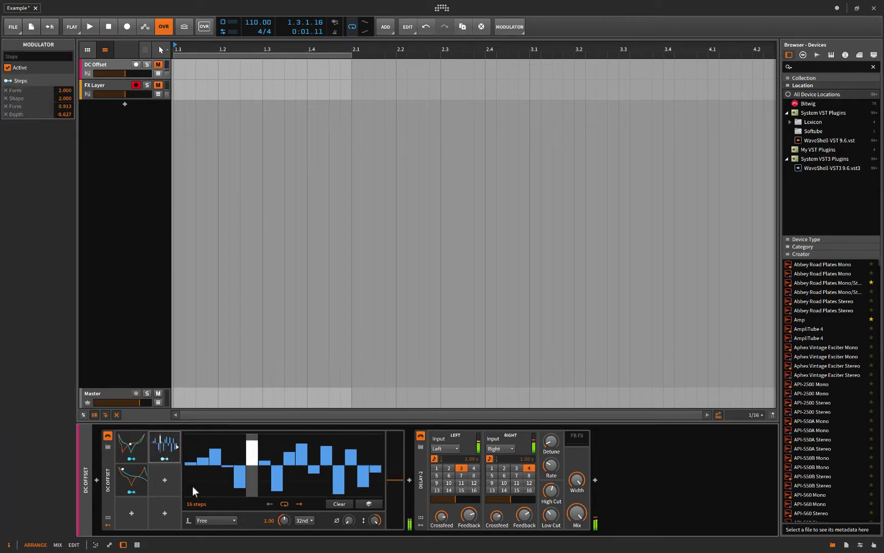
key("Escape")
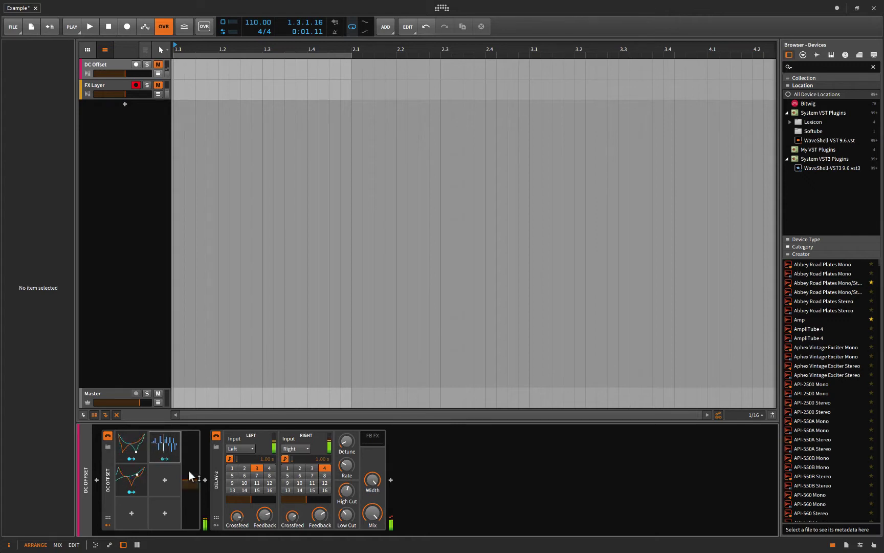
- Turn off the Delay-2 device, then hide and reshow the modulators of the DC Offset device
mouse_move(189, 471)
left_click(214, 434)
left_click(214, 434)
left_click(108, 523)
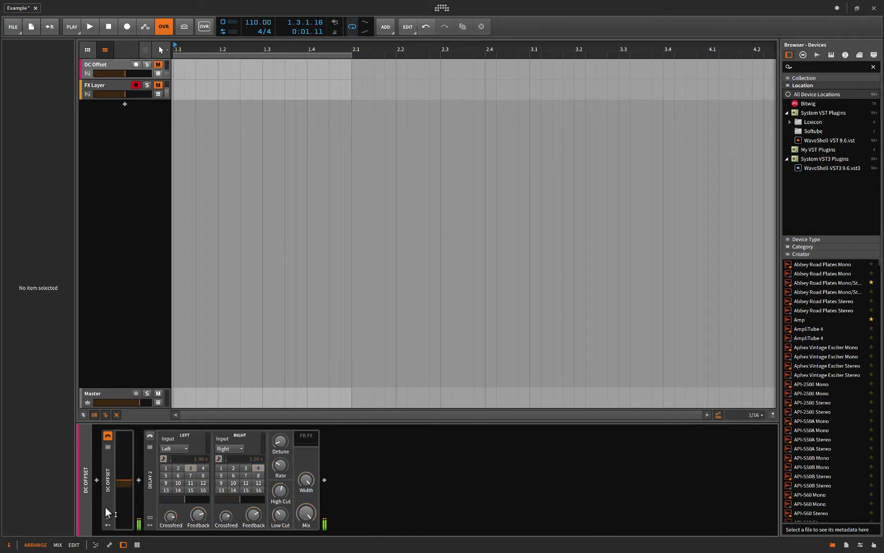
left_click(107, 524)
- Set LFO 1's modulation amount on the DC parameter of the DC Offset device to 0.333
left_click(140, 447)
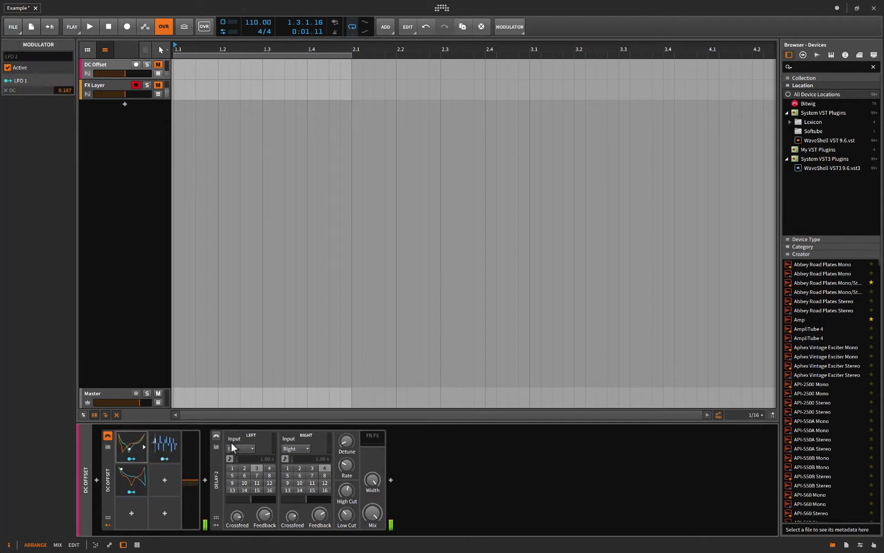
left_click(128, 453)
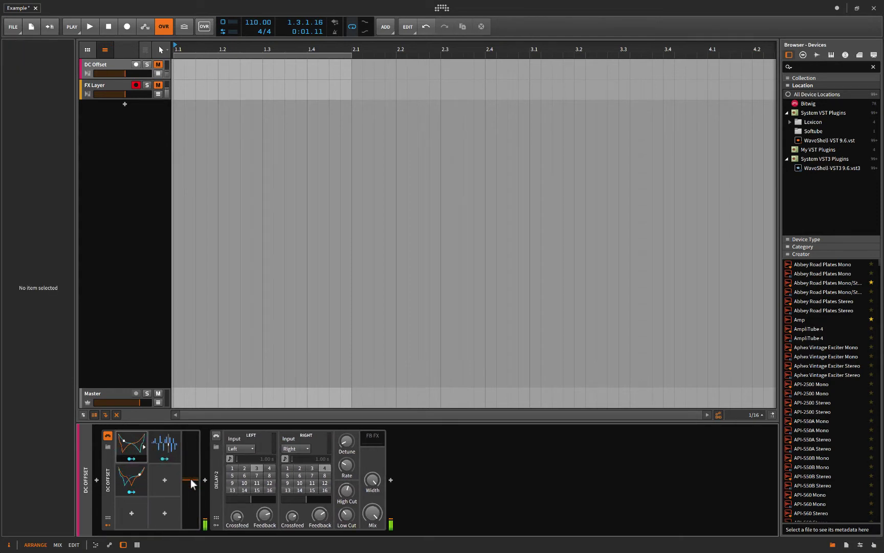
mouse_move(191, 479)
left_mouse_down()
mouse_move(194, 495)
mouse_move(187, 467)
mouse_move(190, 478)
left_mouse_up()
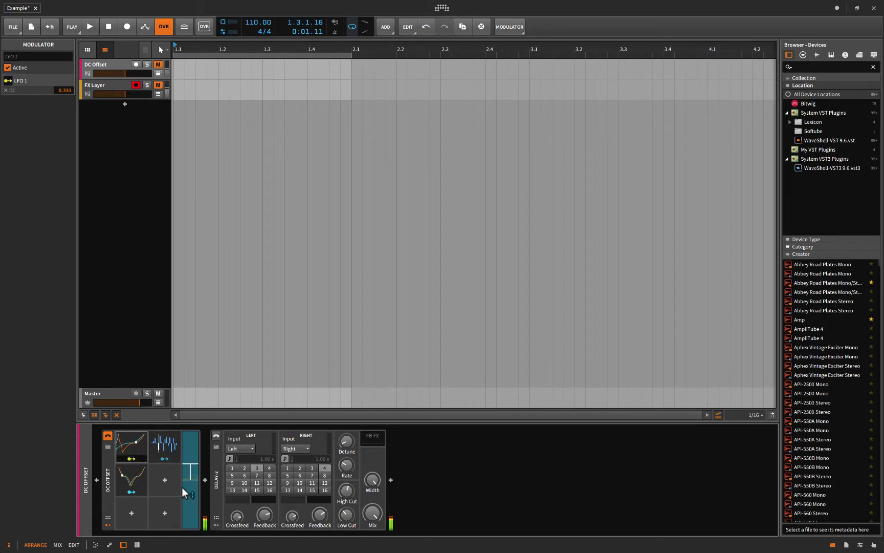
left_click(126, 460)
- Examine the settings and modulation targets of LFO 1, LFO 2 and the Steps modulator in the DC Offset device
left_click(143, 479)
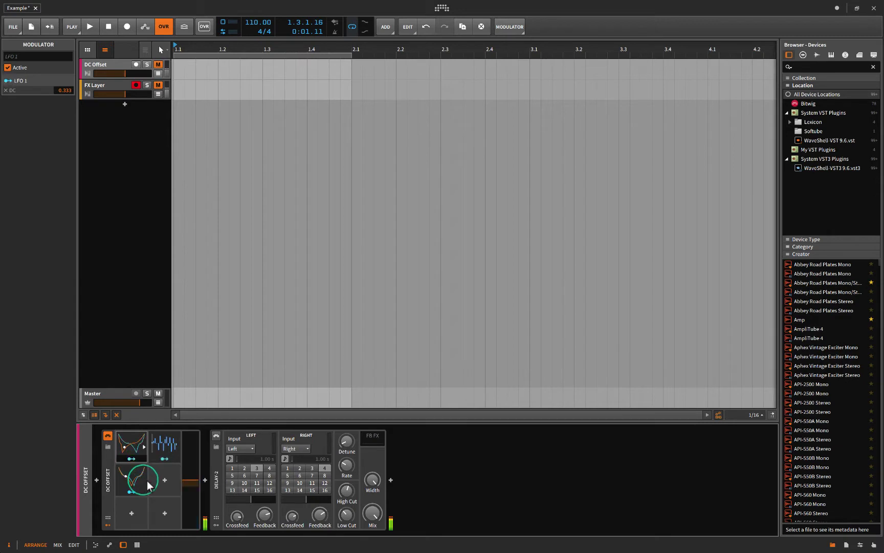
left_click(147, 481)
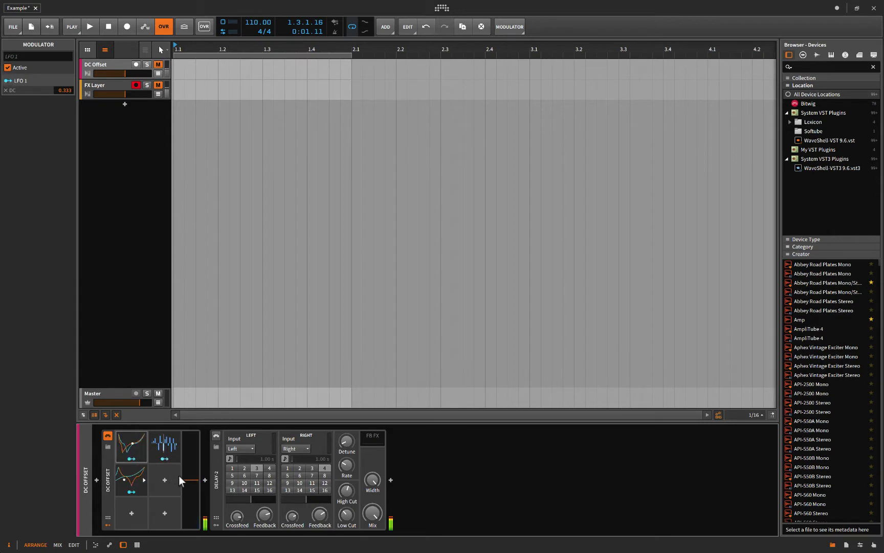
left_click(142, 447)
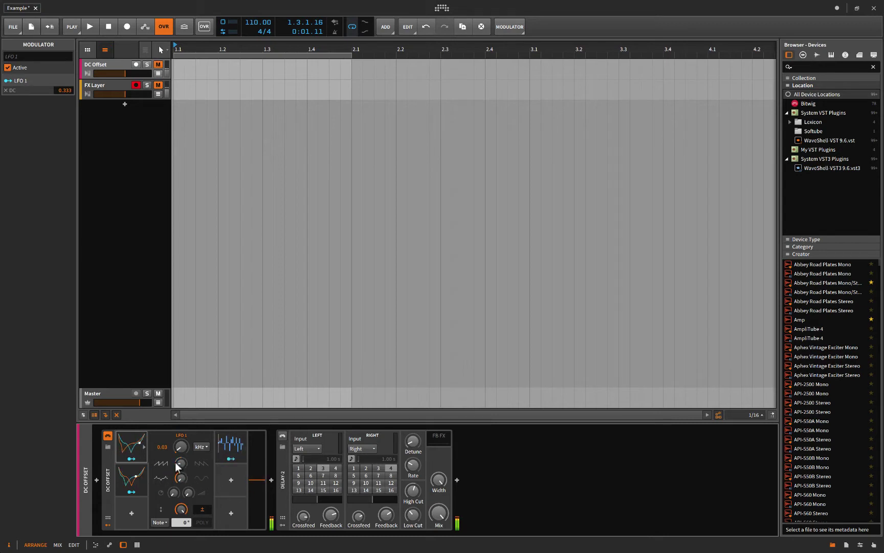
left_click(243, 447)
left_click(238, 447)
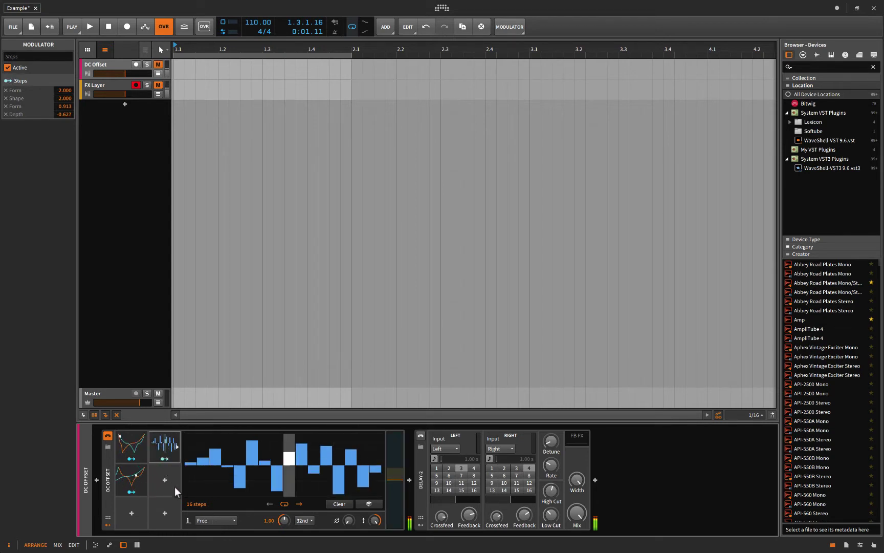
left_click(140, 472)
left_click(143, 446)
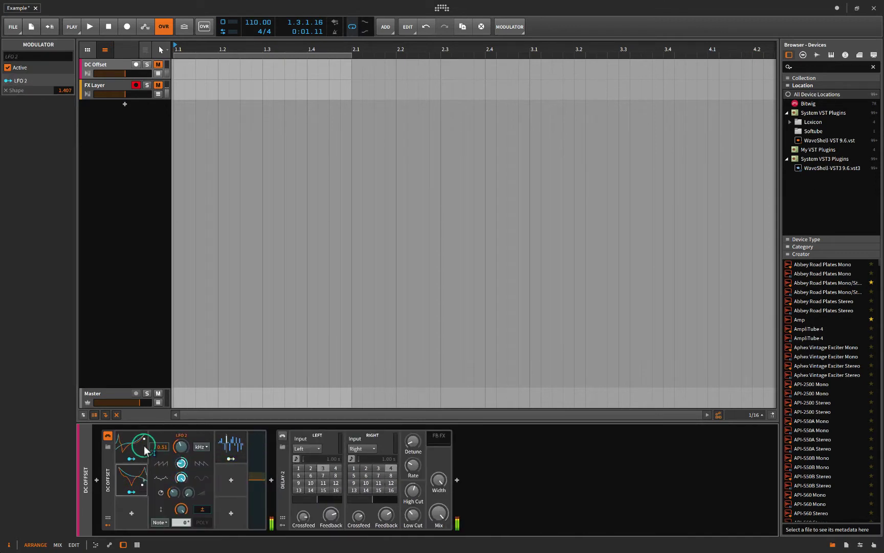
left_click(139, 456)
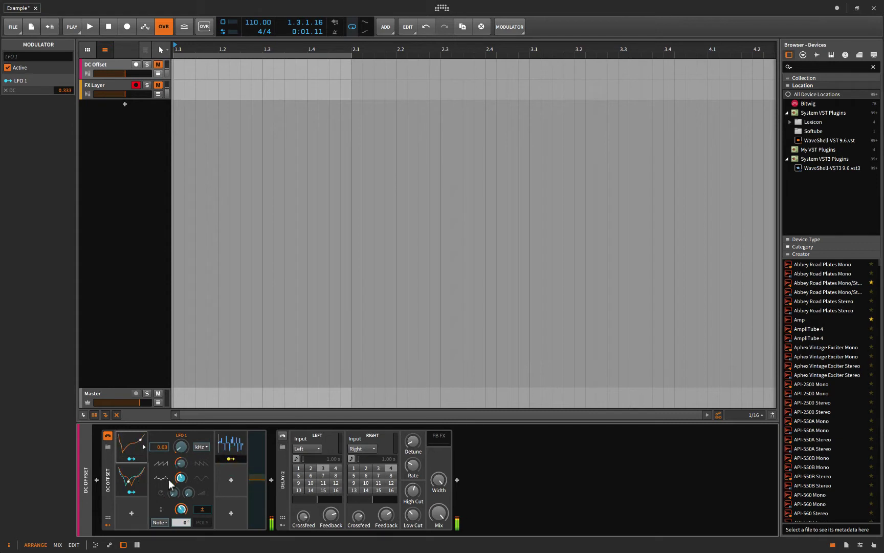
left_click(230, 443)
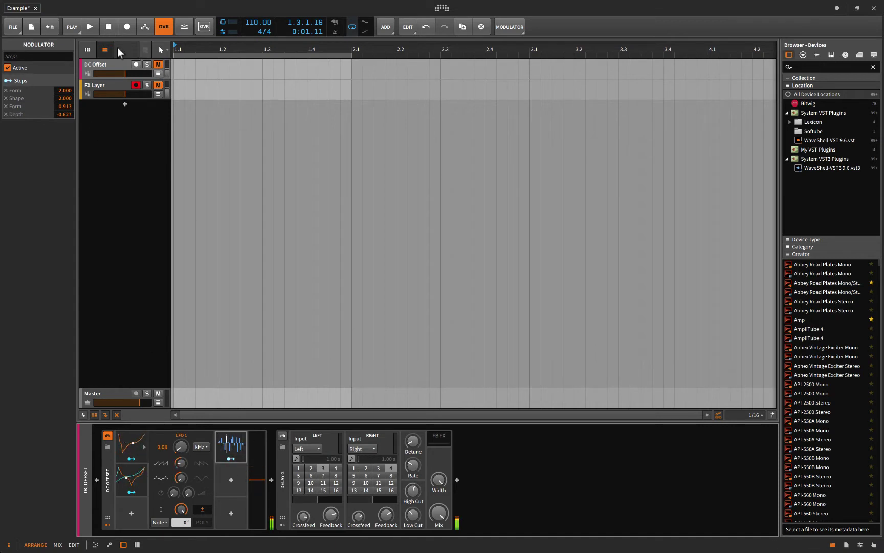
- Unmute the DC Offset track, raise its volume from silence to about -10.5 dB, and mute it again
left_click(124, 71)
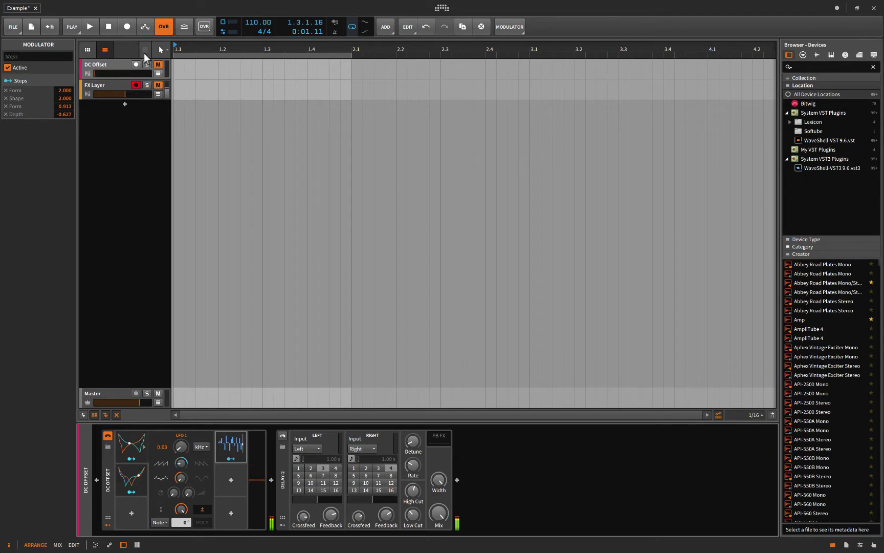
left_click(157, 63)
left_click(94, 73)
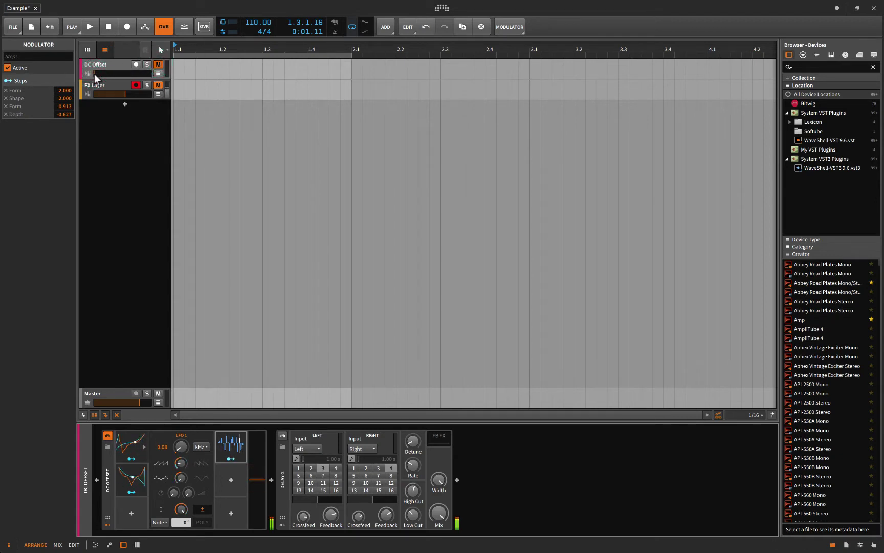
left_click_drag(94, 74, 124, 74)
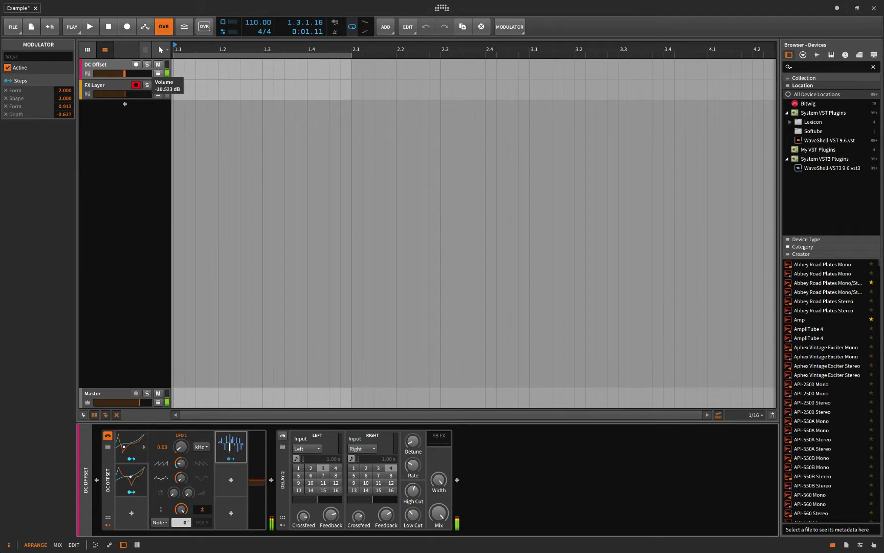
left_click(158, 65)
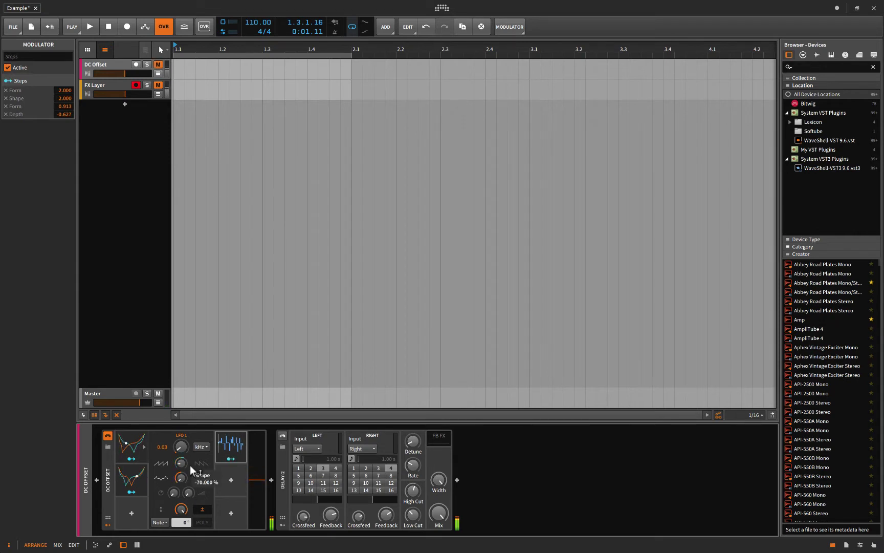
- Unmute the DC Offset track and turn on its Delay-2 device
mouse_move(190, 465)
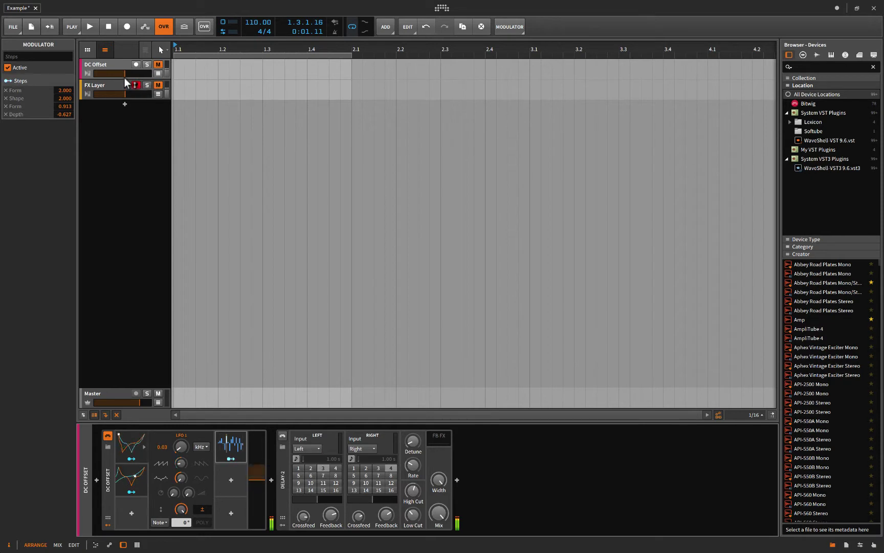
left_click(157, 64)
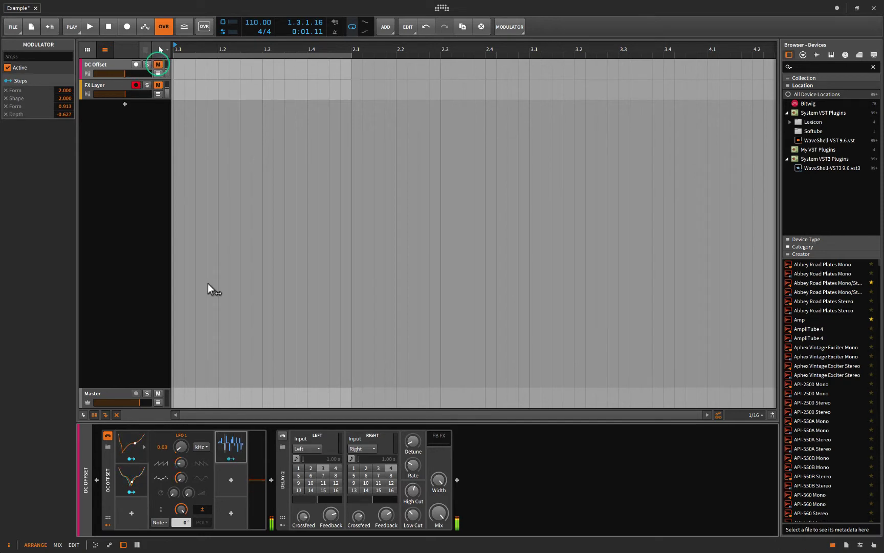
left_click(282, 435)
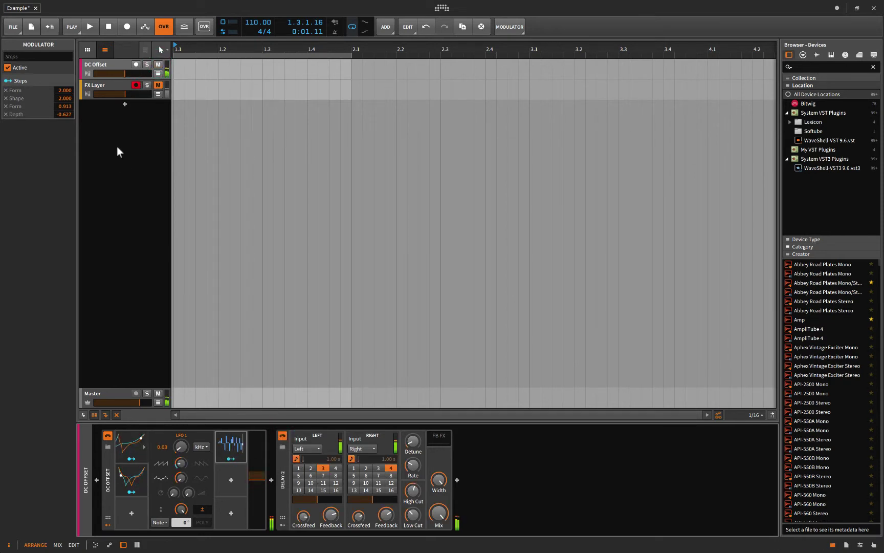
- Lower the DC Offset track's volume, restore it to its former level, and mute the track
left_click_drag(125, 77, 111, 76)
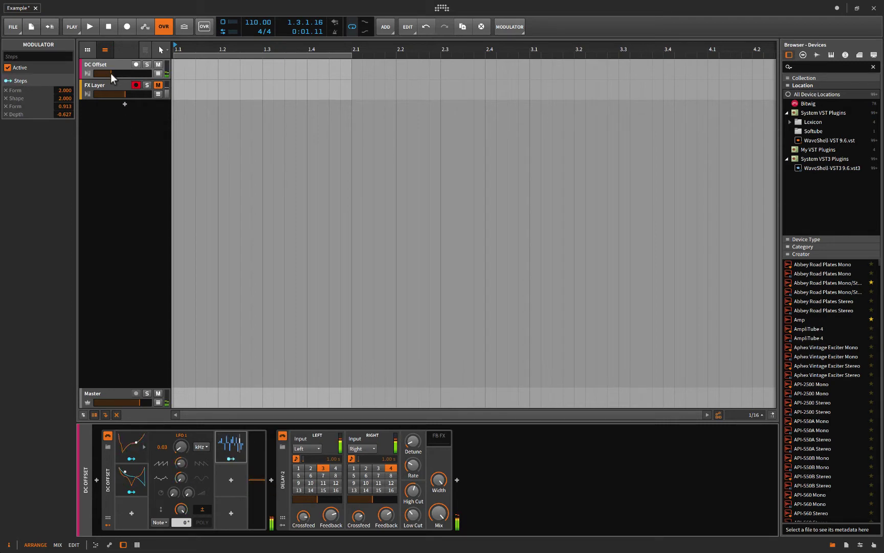
left_click_drag(110, 73, 125, 75)
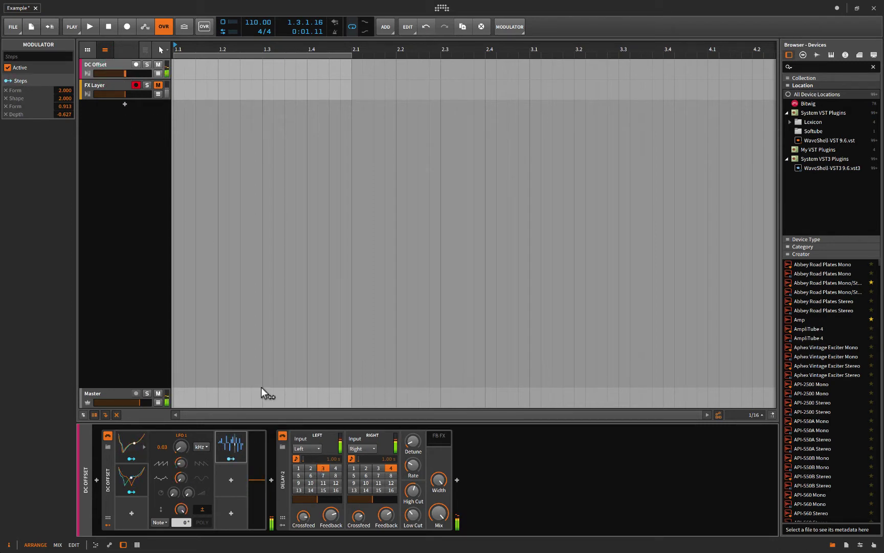
left_click(158, 64)
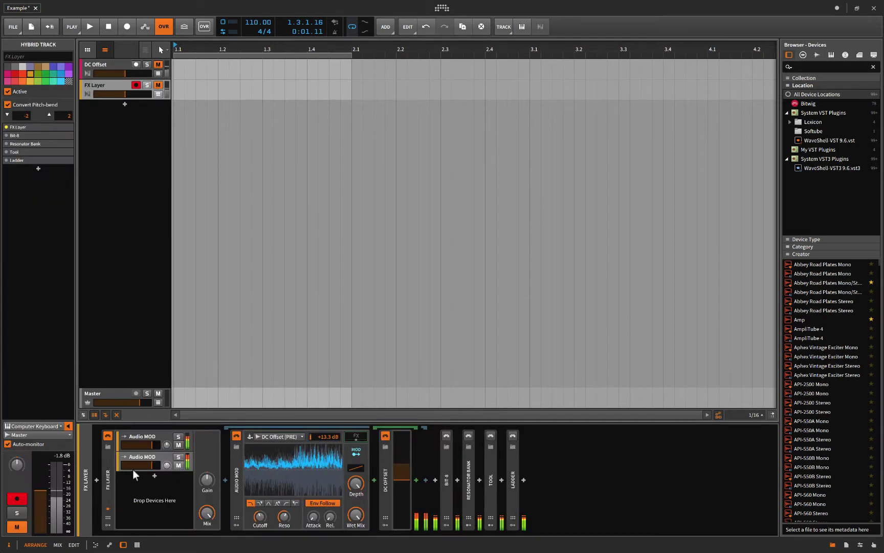
- Compare the device chains of the FX Layer and DC Offset tracks, ending on the FX Layer track
left_click(148, 438)
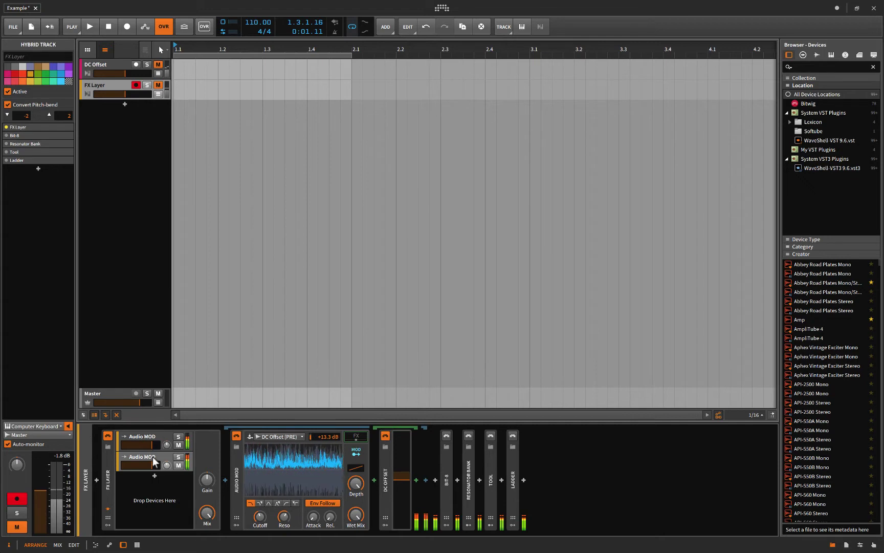
left_click(108, 64)
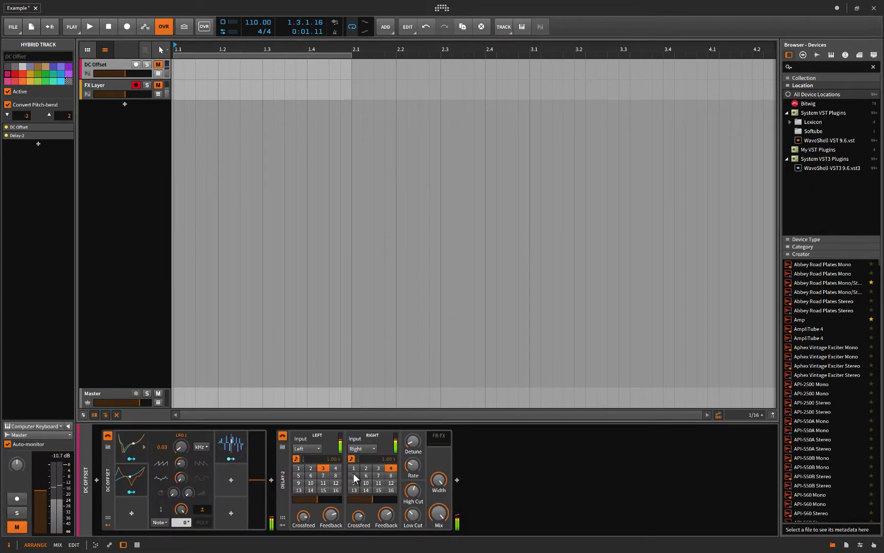
key("Down")
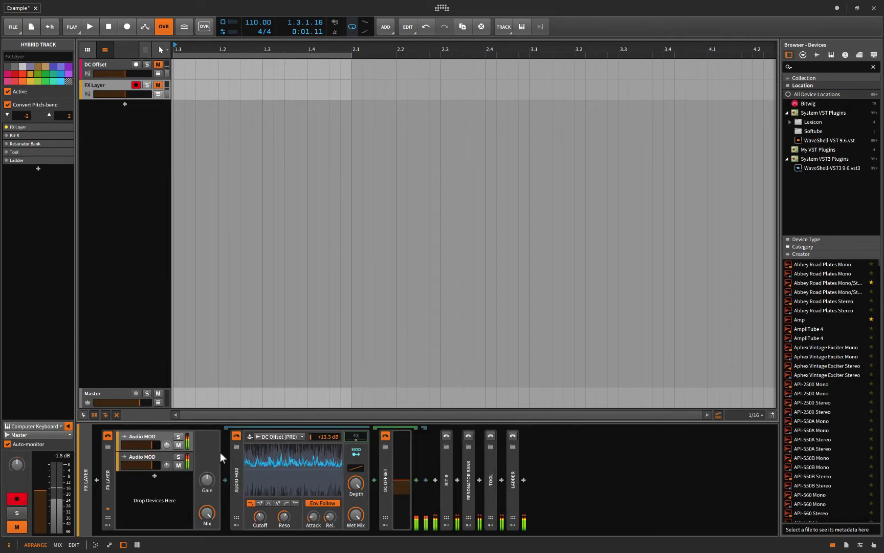
- Include legacy devices in the Bitwig device list for the end of the FX Layer chain, locate Audio MOD, and cancel the insertion
left_click(524, 479)
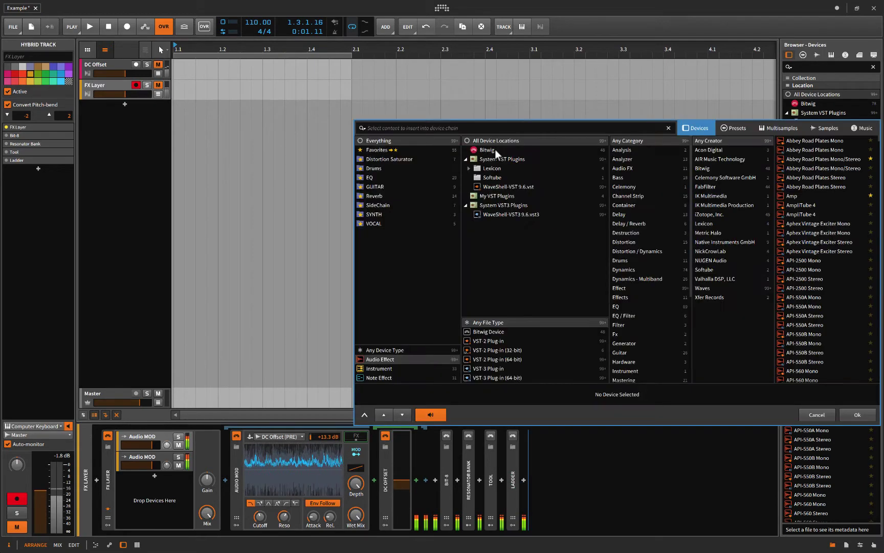
left_click(495, 150)
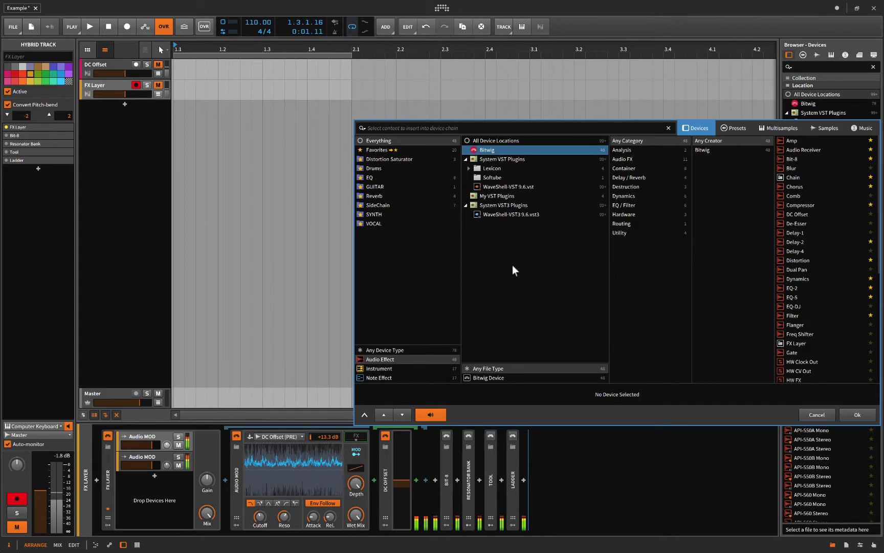
right_click(527, 410)
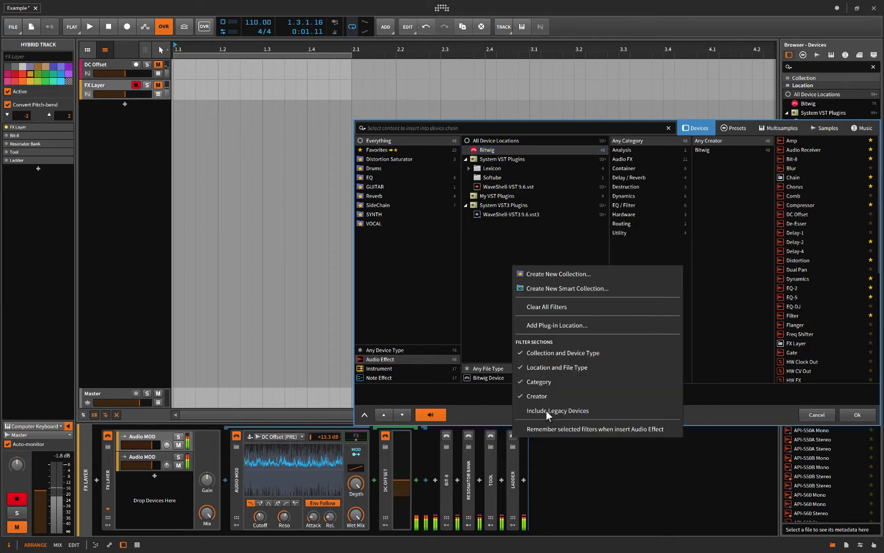
left_click(547, 410)
left_click(791, 153)
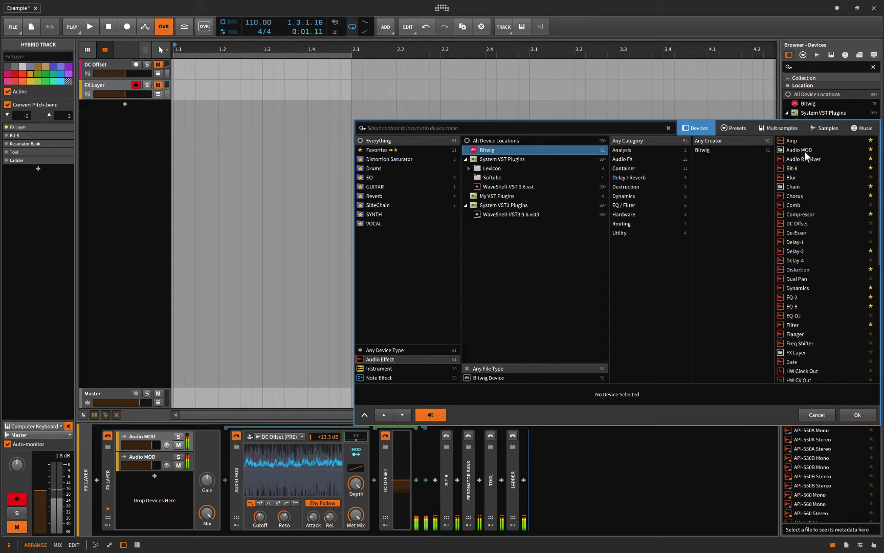
left_click(813, 415)
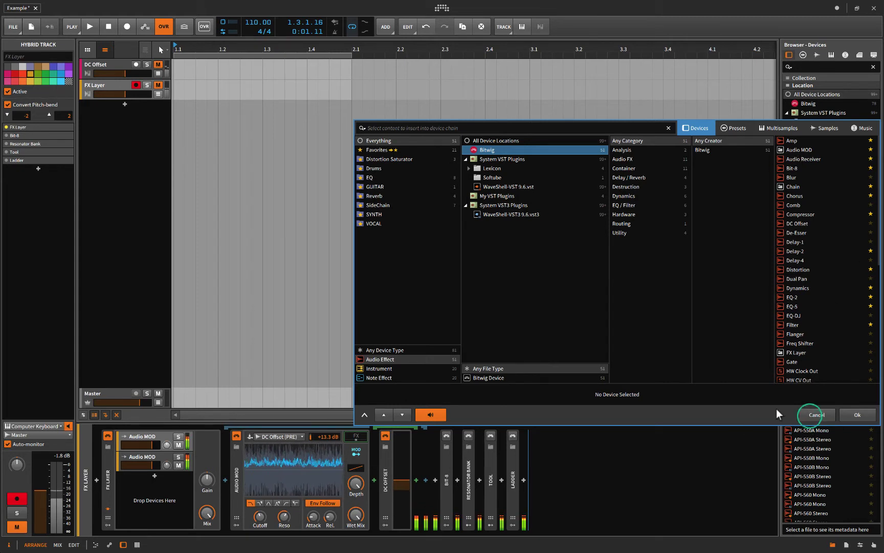
- Select the first Audio MOD layer inside the FX Layer device
left_click(253, 384)
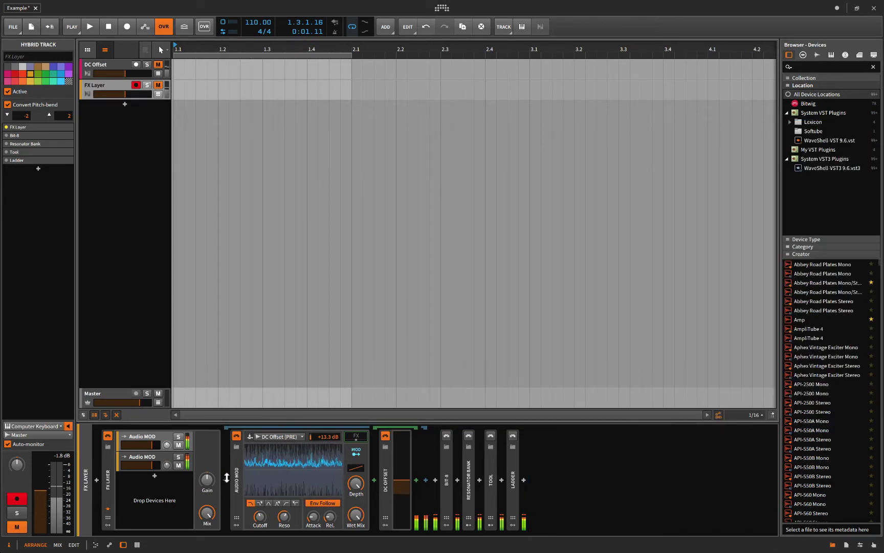
left_click(144, 436)
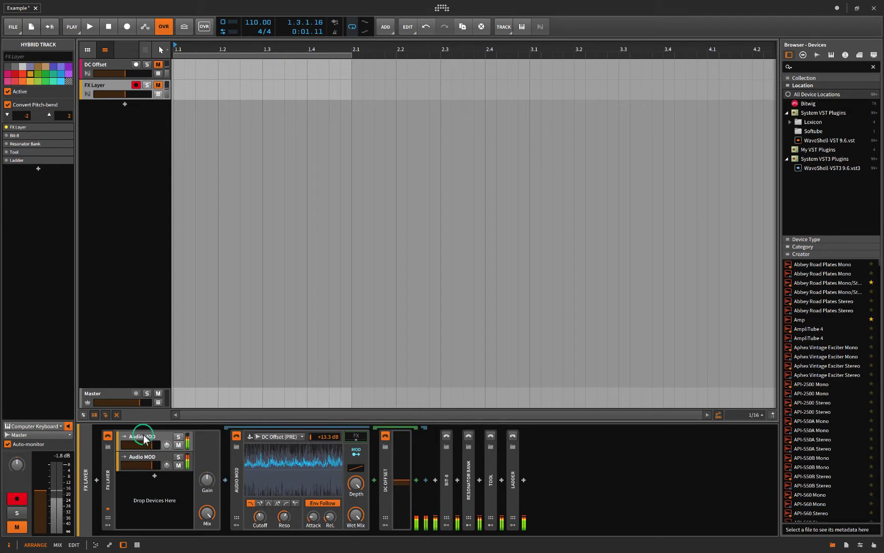
- Compare the two Audio MOD layers and view the first layer's available modulation sources, keeping DC Offset (PRE)
left_click(143, 436)
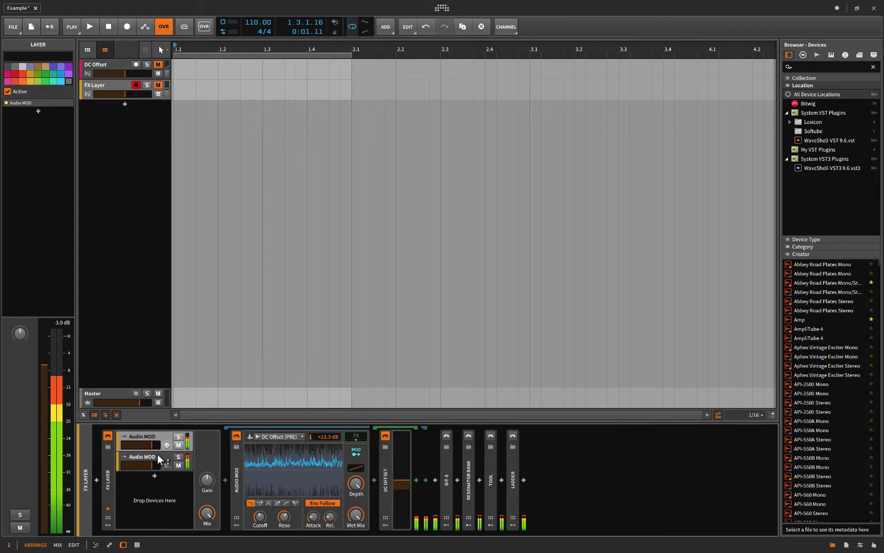
key("Down")
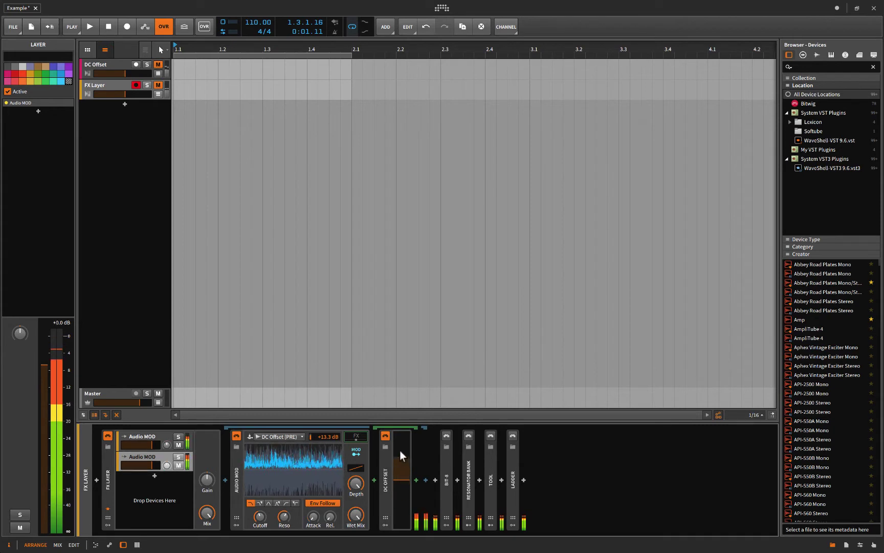
left_click(153, 434)
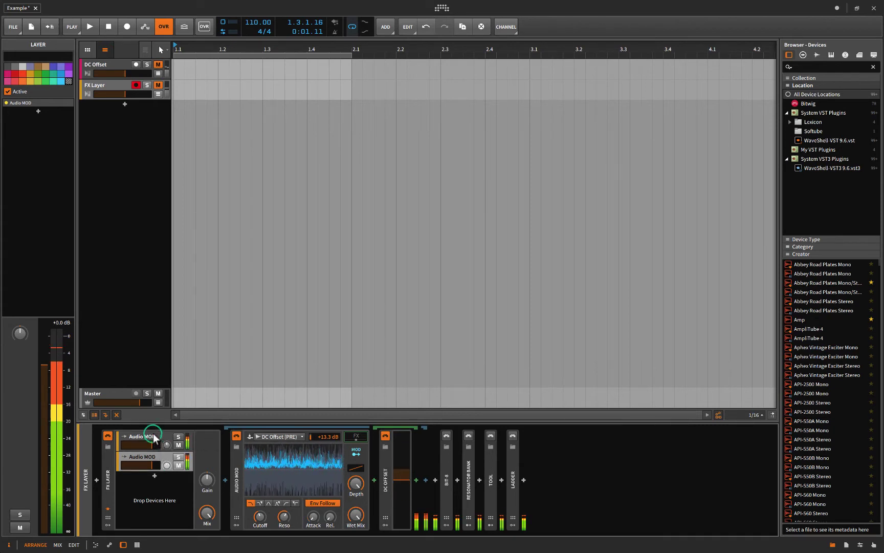
left_click(152, 436)
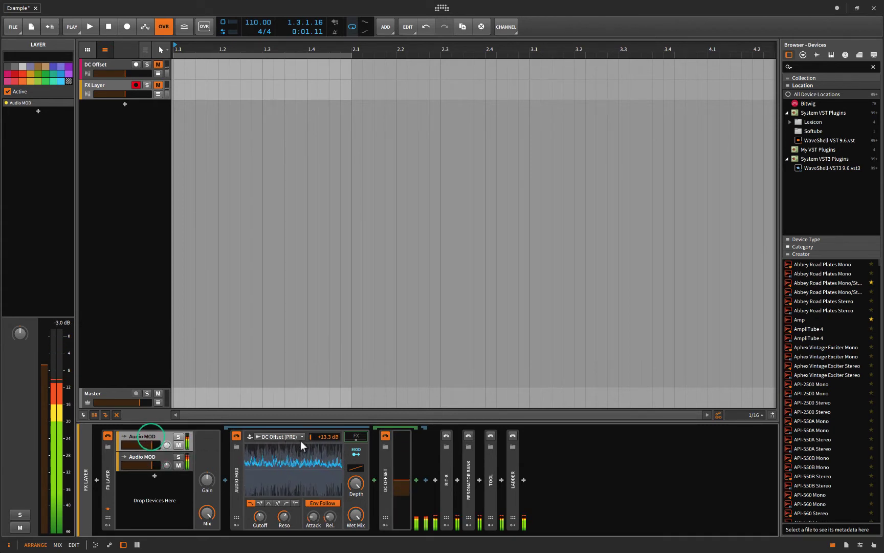
left_click(279, 435)
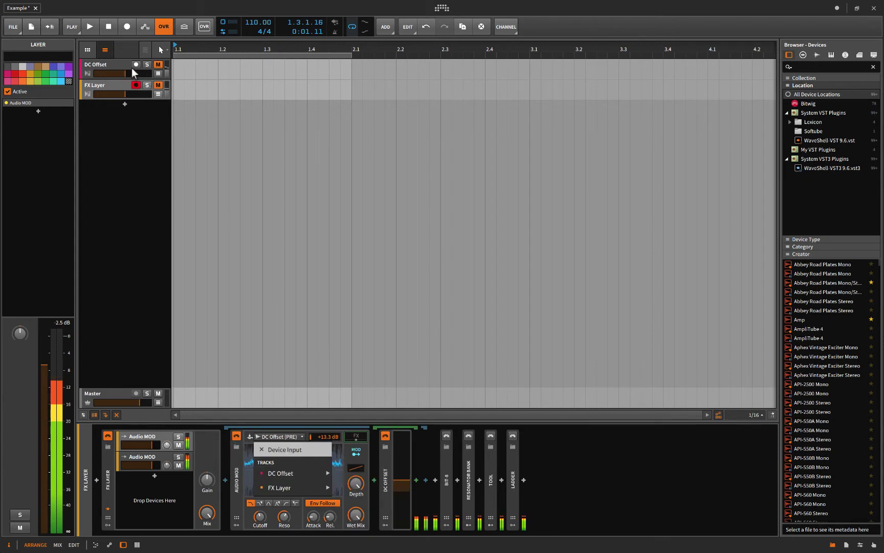
key("Escape")
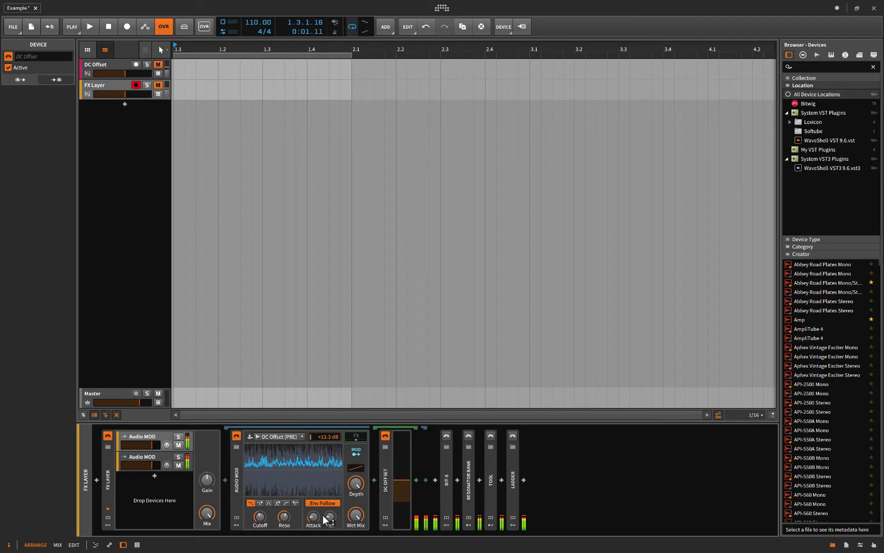
- Inspect the first Audio MOD's modulation mapping to its nested DC Offset device, hiding and reshowing the FX chain
left_click(355, 451)
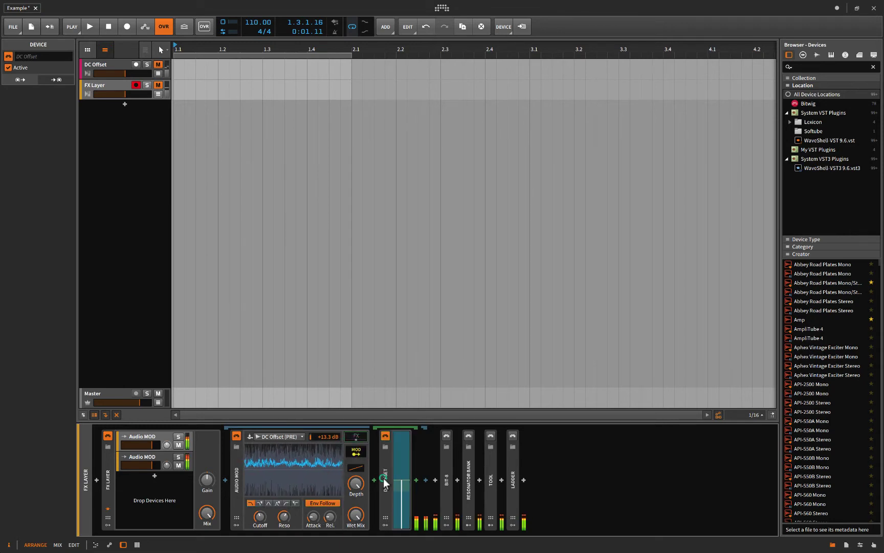
left_click(355, 437)
left_click(355, 435)
left_click(355, 435)
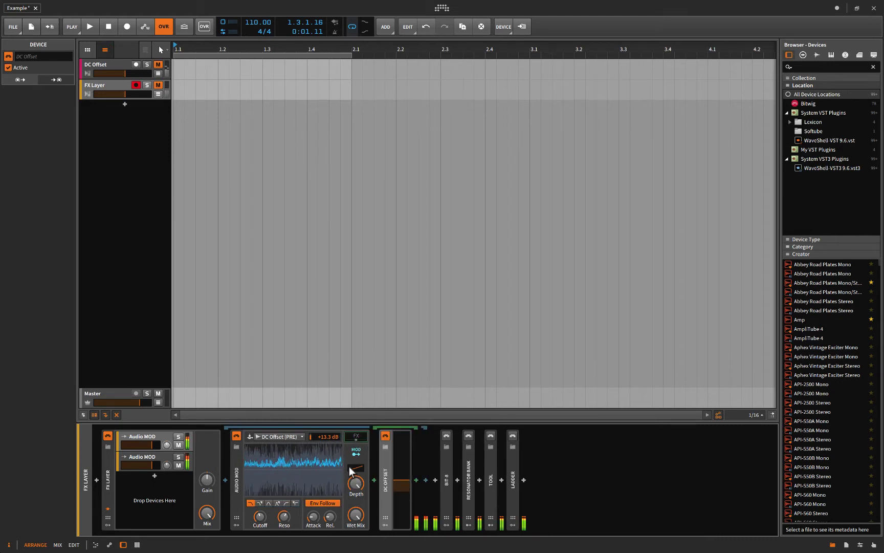
left_click(356, 449)
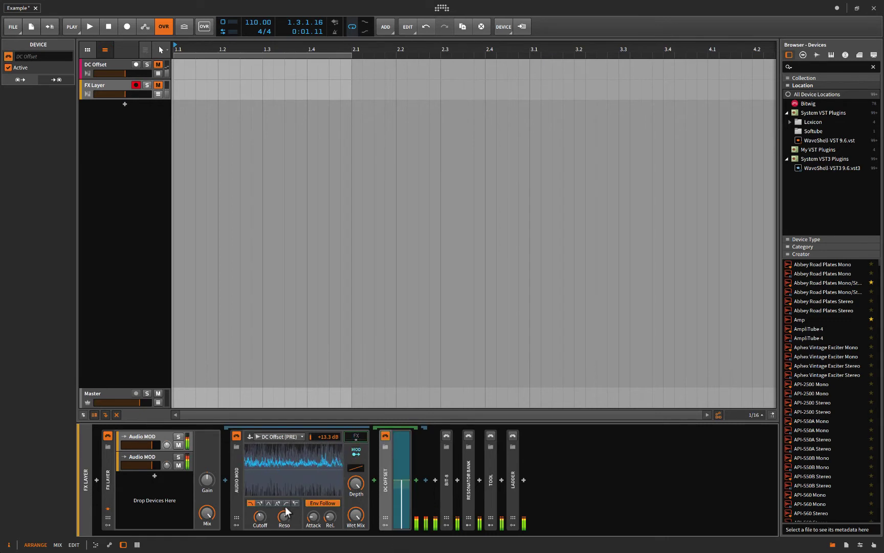
- Inspect the second Audio MOD layer's nested FX chain and its modulation mapping to DC Offset
left_click(155, 455)
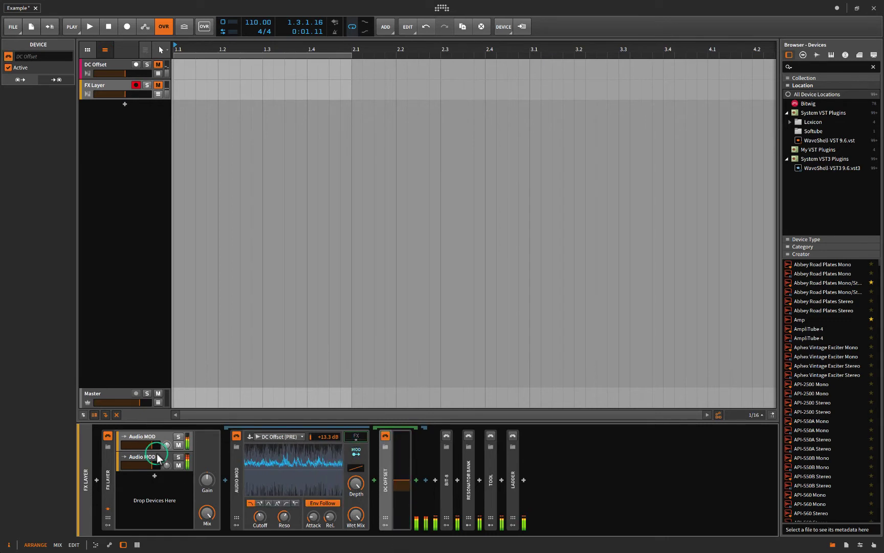
left_click(357, 438)
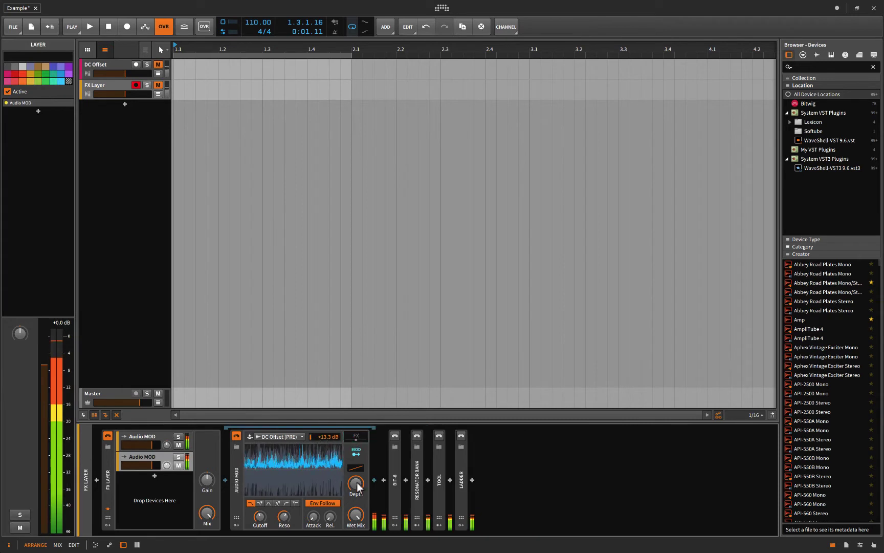
left_click(355, 453)
left_click(355, 453)
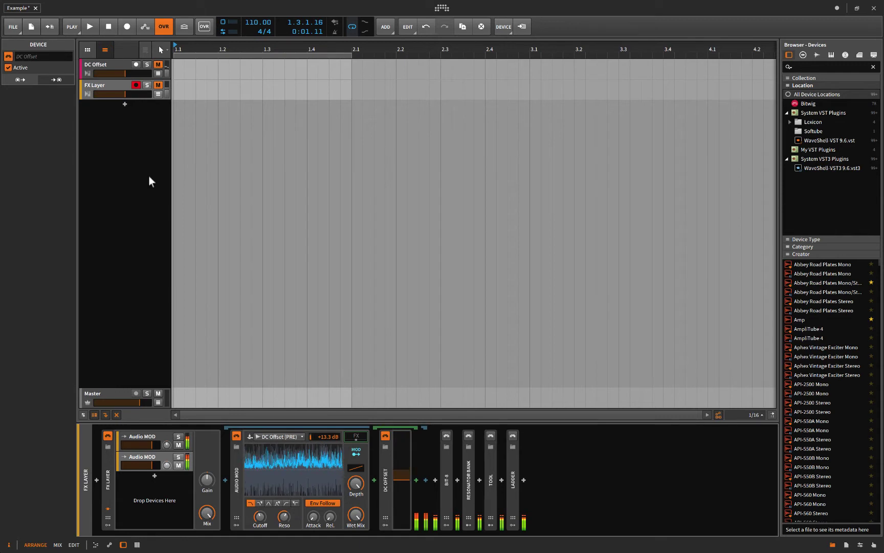
- Unmute the FX Layer track and compare its two Audio MOD layers, ending on the first layer
left_click(159, 86)
left_click(159, 85)
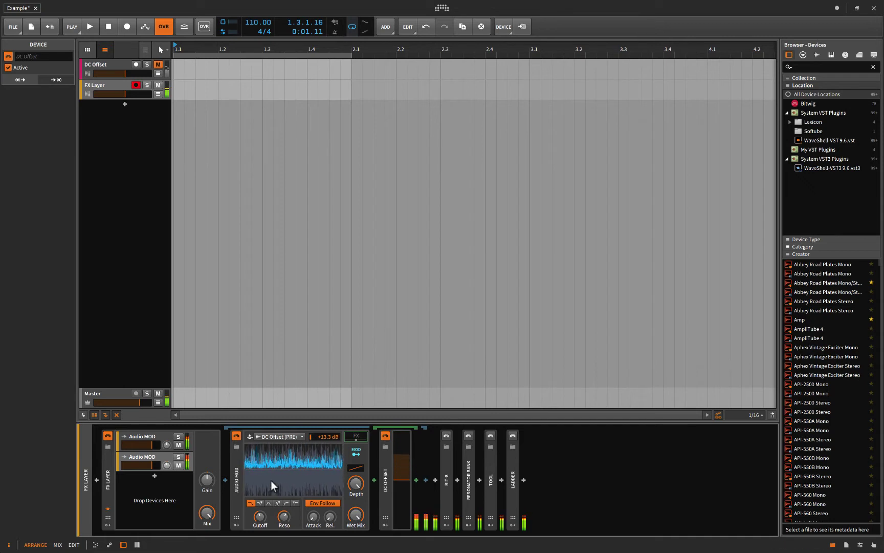
left_click(154, 437)
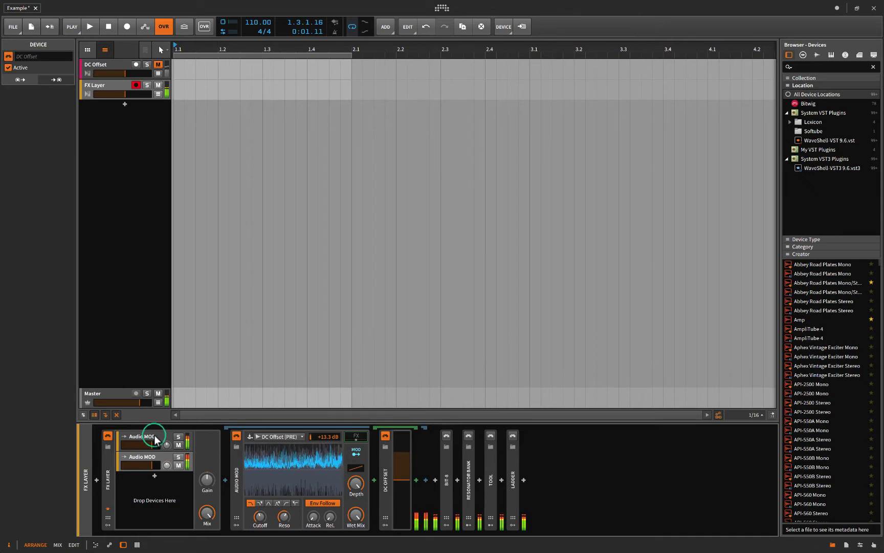
left_click(157, 456)
left_click(163, 438)
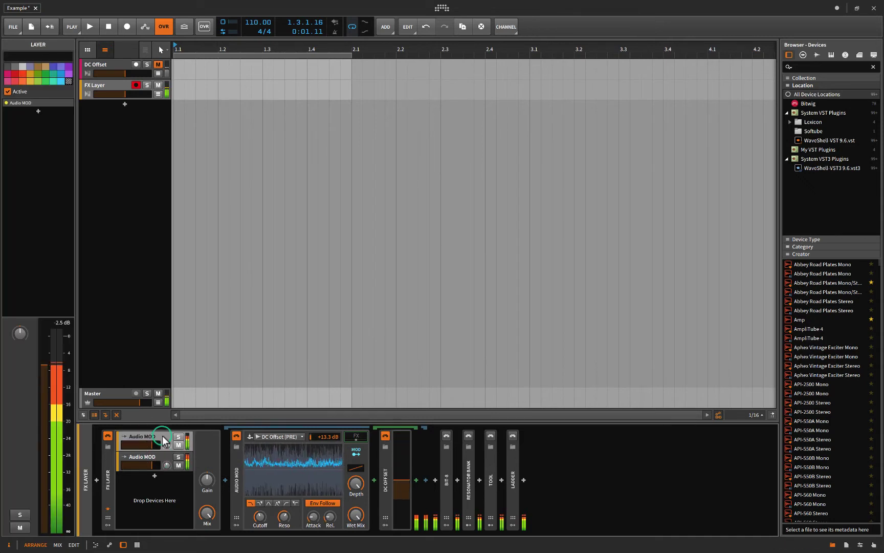
- Lower the FX Layer track's volume and collapse the first Audio MOD's nested FX chain
left_click(122, 94)
left_click(112, 95)
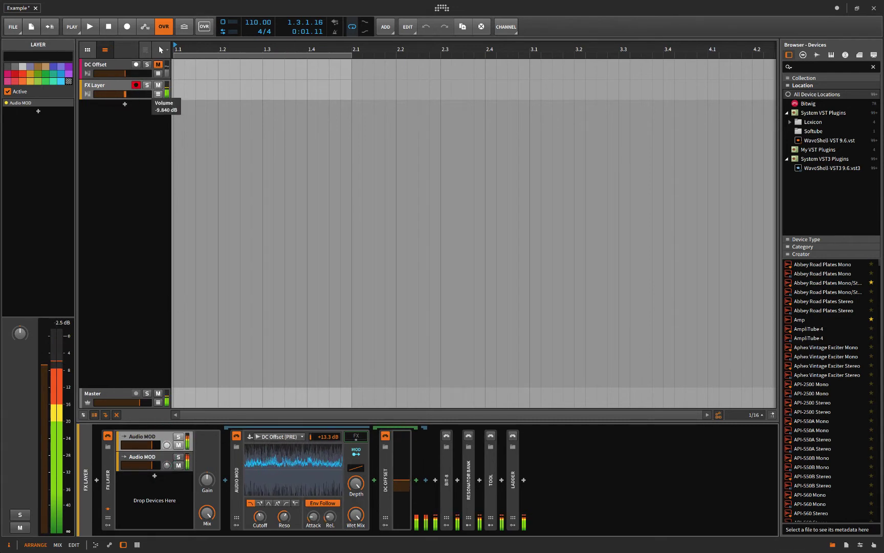
left_click(356, 436)
key("Delete")
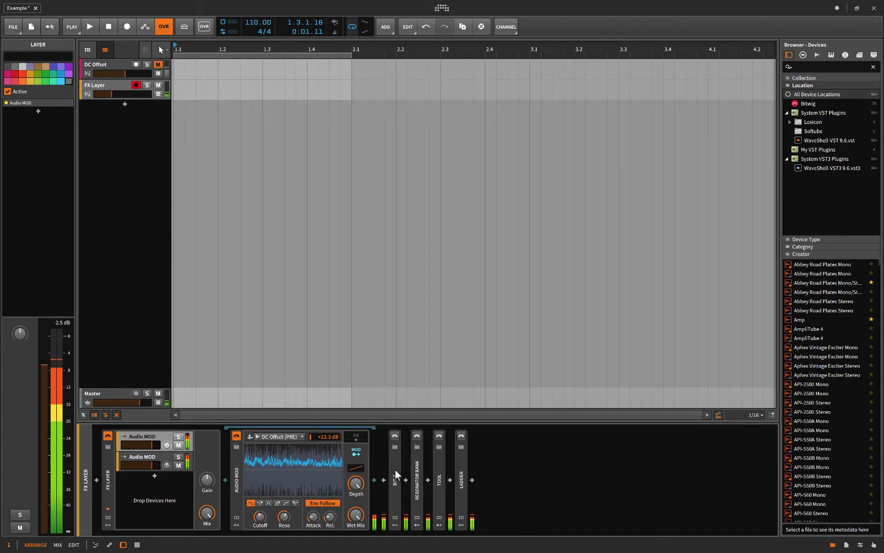
- Enable the Bit-8 device and readjust the FX Layer track's volume, ending at a low level with Bit-8 collapsed
left_click(395, 478)
left_click(395, 435)
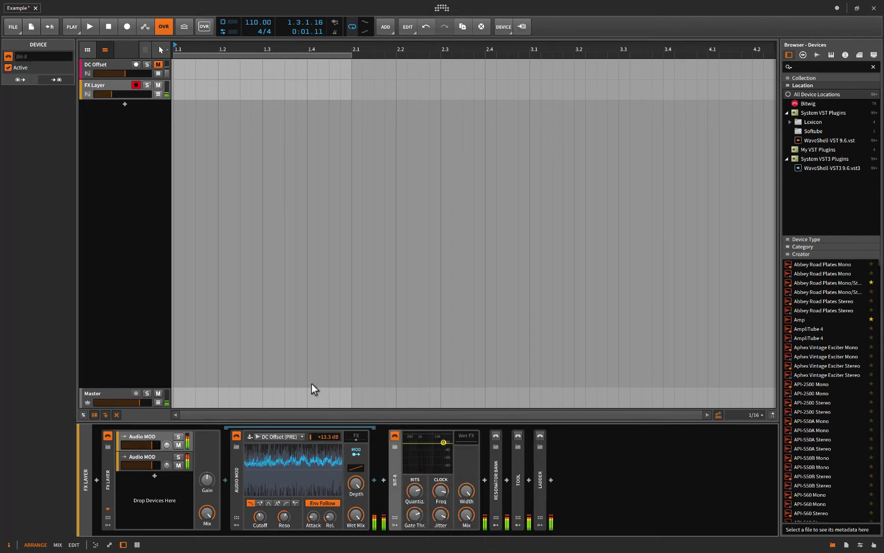
left_click(112, 92)
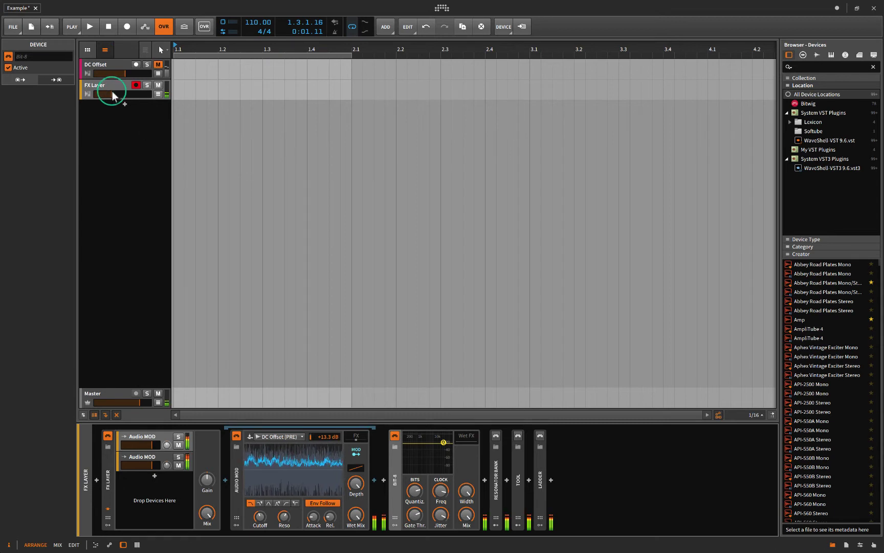
left_click_drag(112, 94, 111, 93)
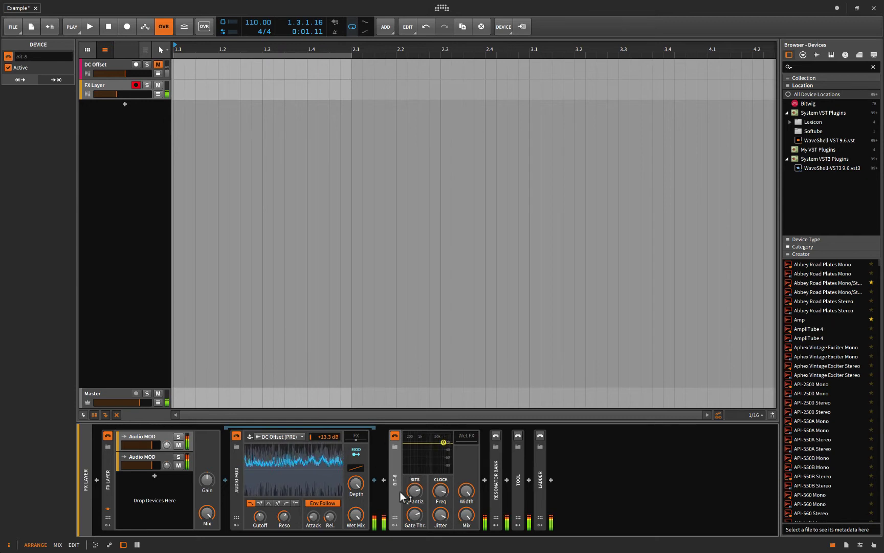
left_click(115, 93)
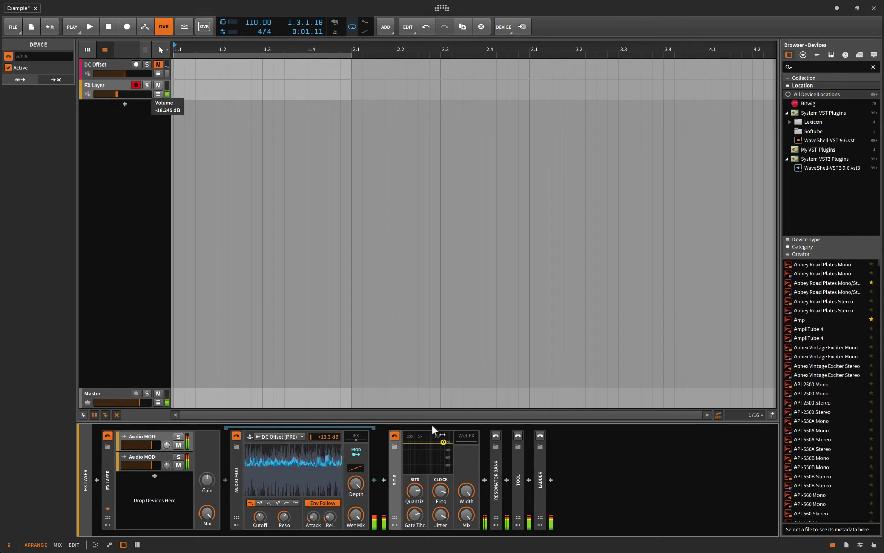
double_click(417, 478)
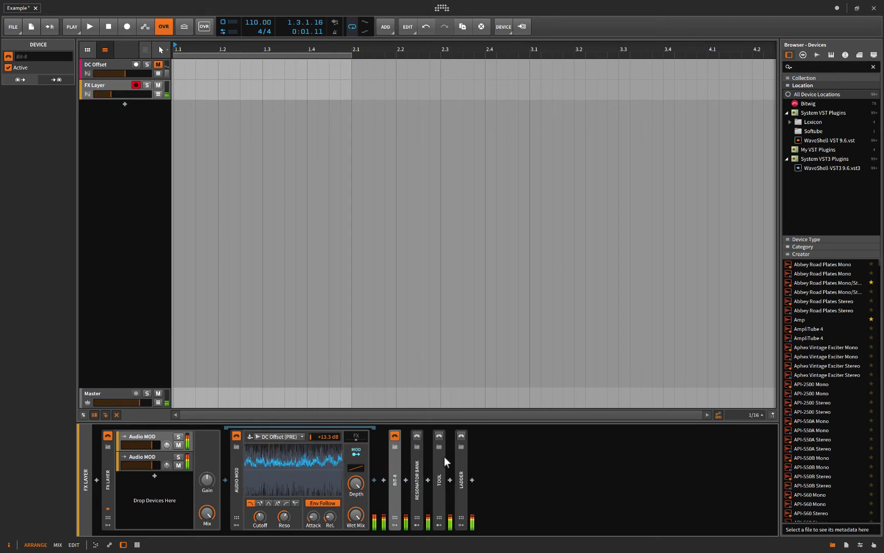
- Enable the Resonator Bank device, keeping its current preset, and show its modulators
left_click(417, 461)
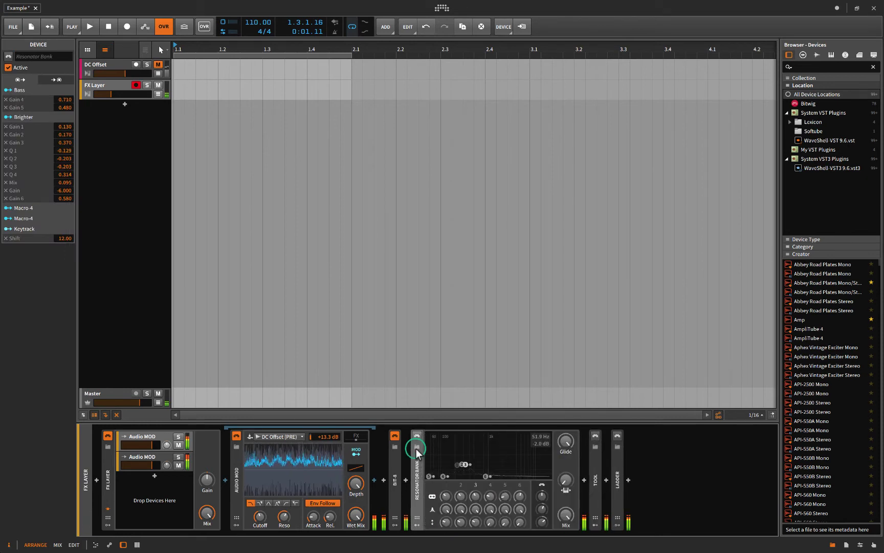
key("b")
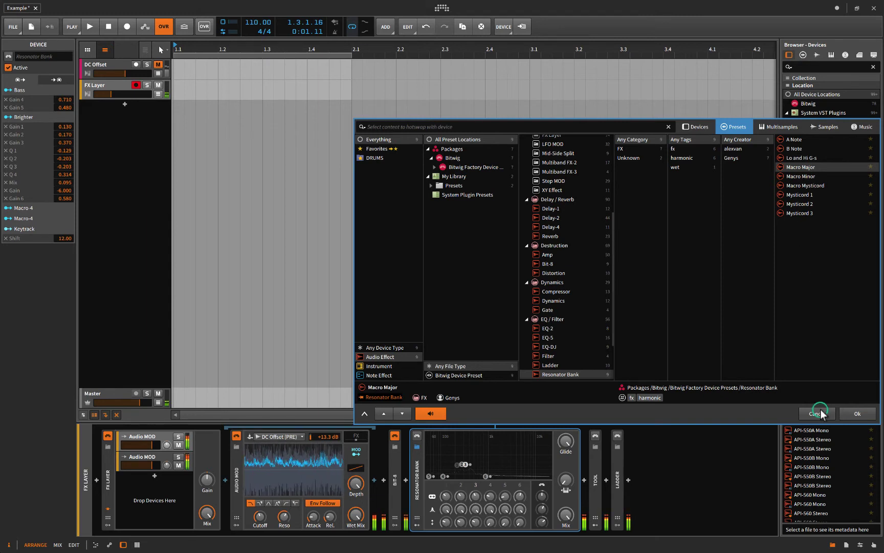
left_click(415, 478)
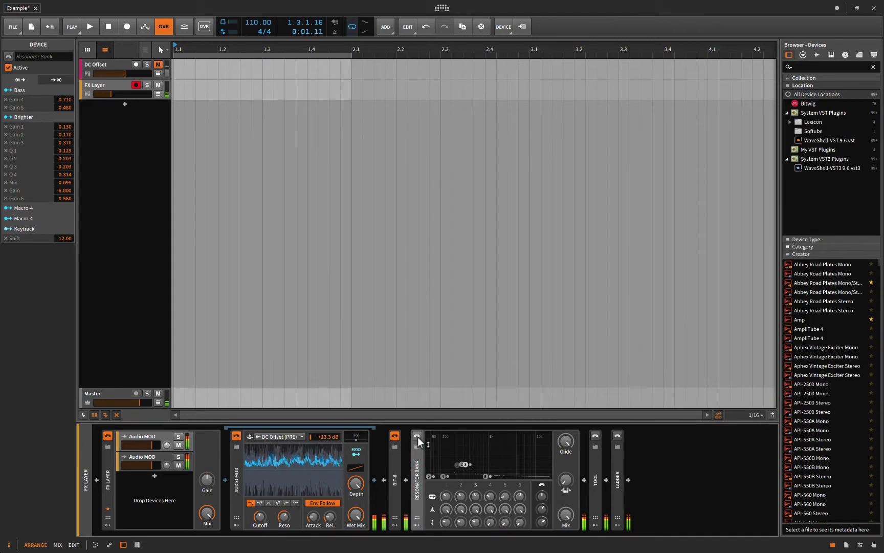
left_click(417, 437)
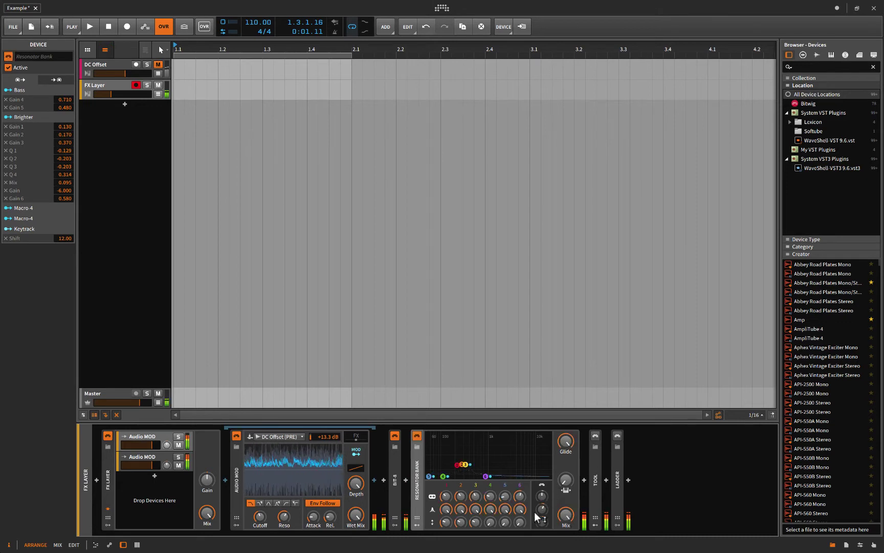
left_click(417, 525)
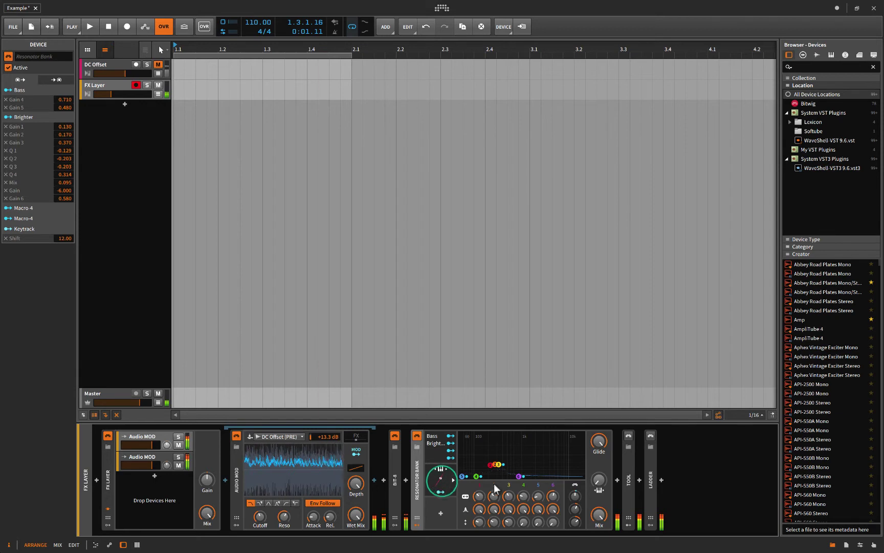
- Inspect the Keytrack modulator's curve and its mapping to the Resonator Bank's Shift, and mute the FX Layer track
left_click(452, 480)
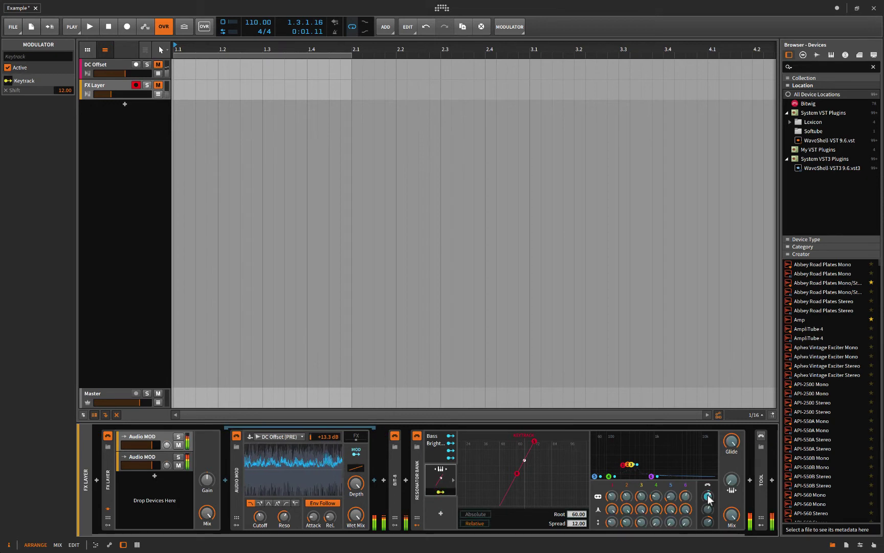
left_click(440, 492)
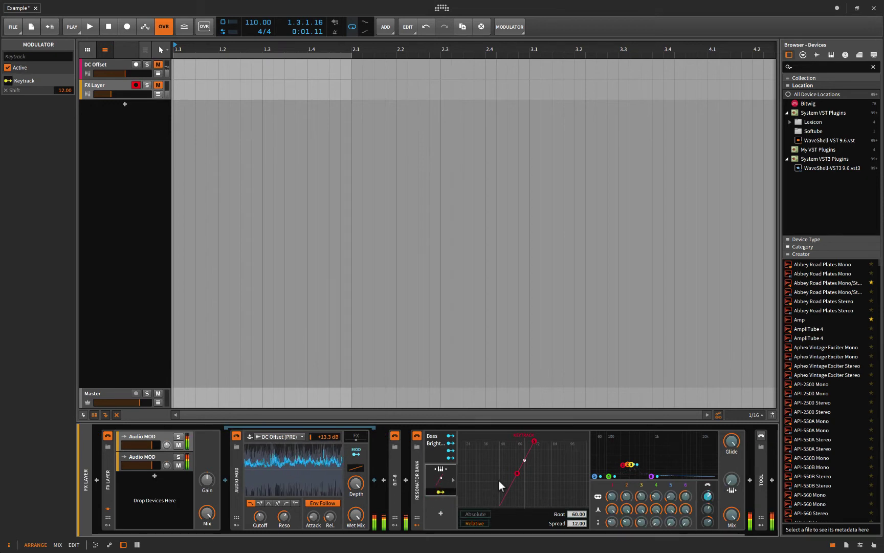
left_click(498, 481)
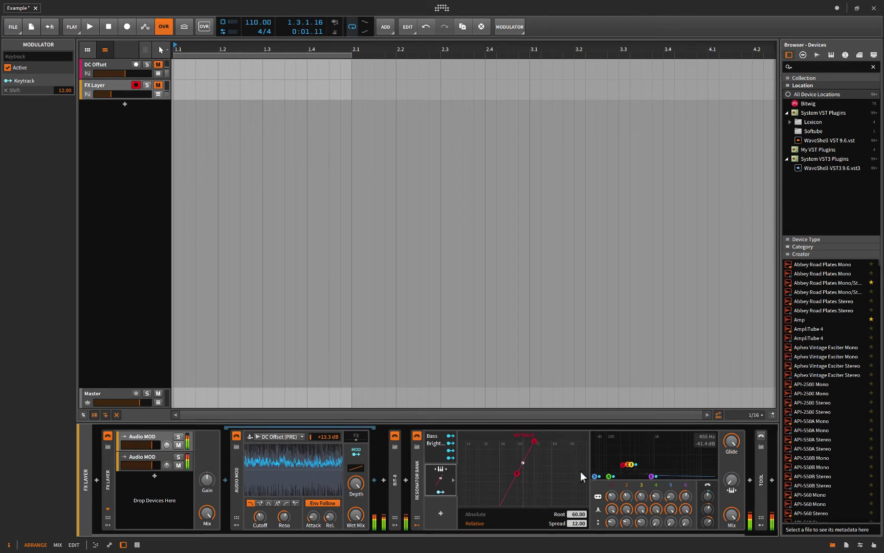
left_click(156, 83)
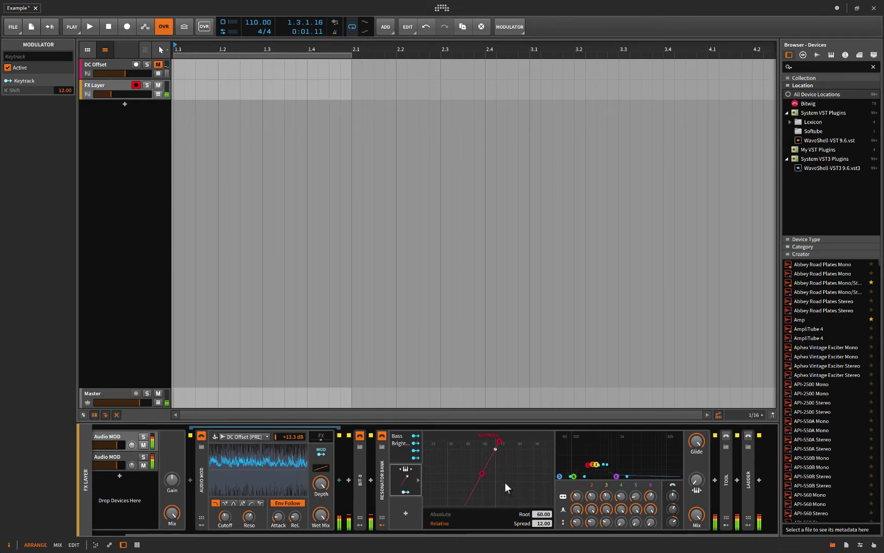
left_click(158, 85)
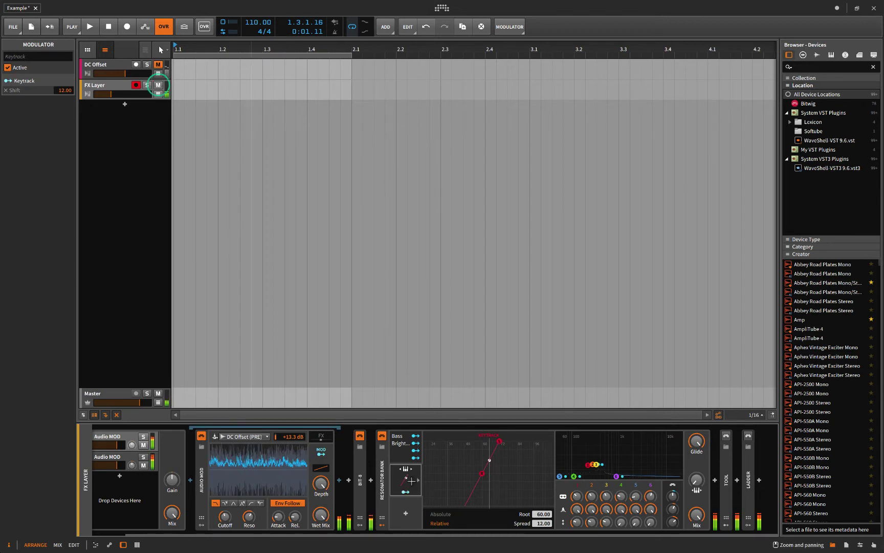
- Collapse the Resonator Bank device and enable the Tool device in the FX Layer chain
left_click(380, 476)
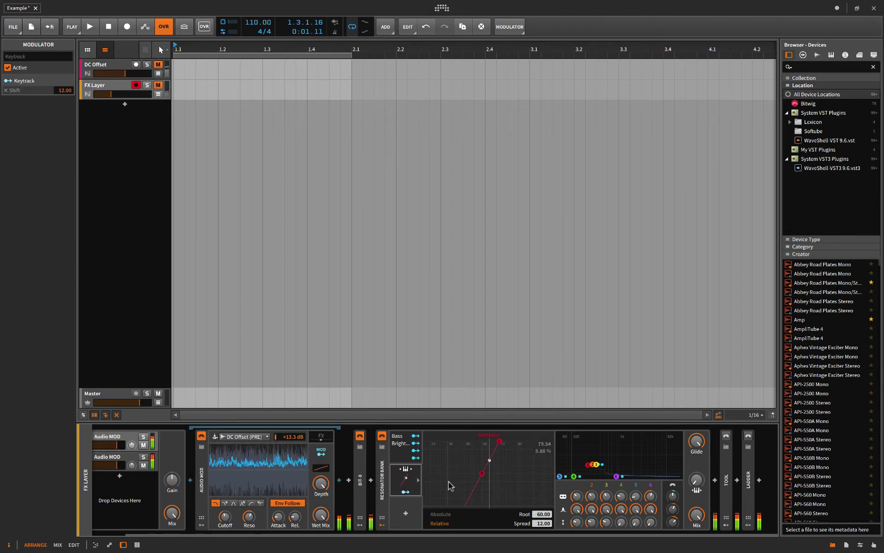
left_click(415, 526)
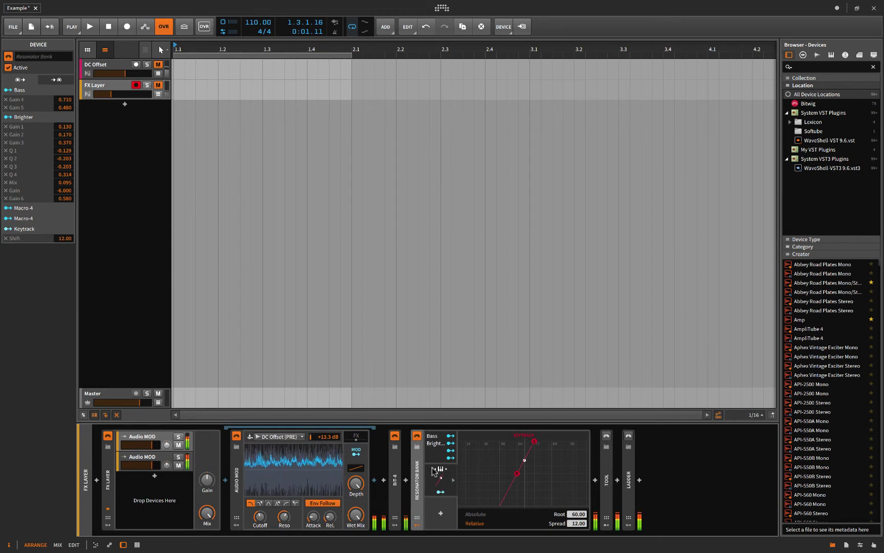
left_click(440, 475)
left_click(440, 436)
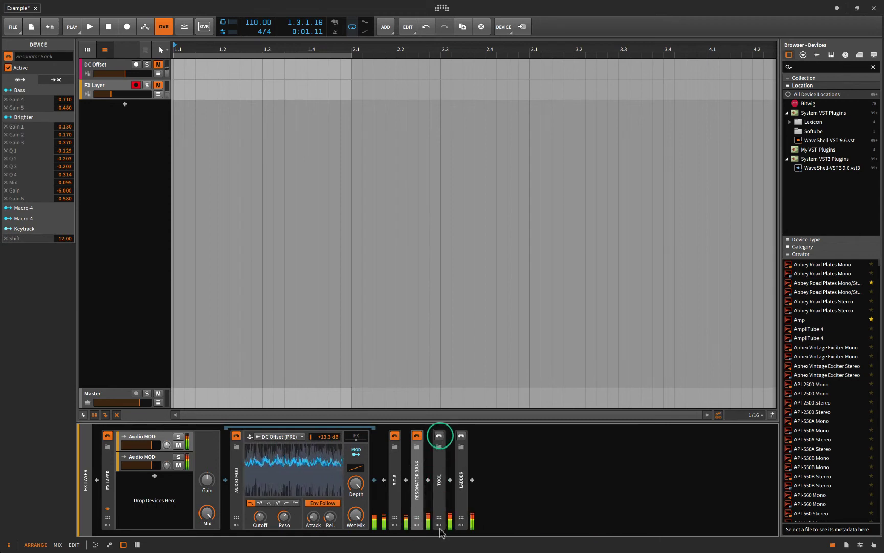
- Show the Tool device's ADSR modulator and unmute the FX Layer track
left_click(438, 524)
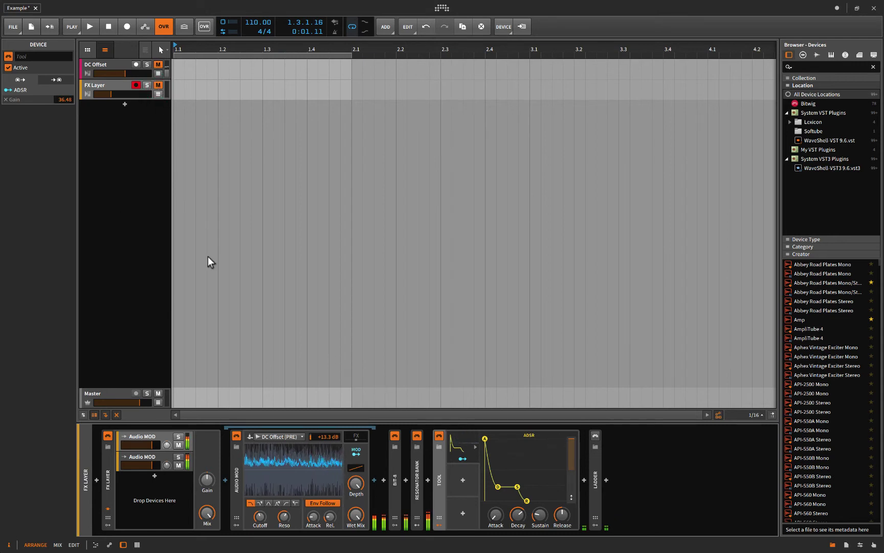
key("m")
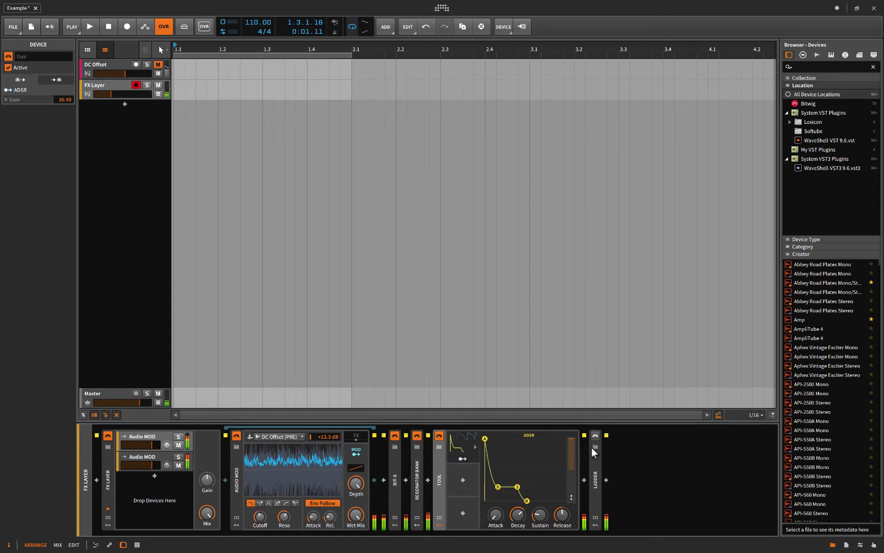
- Enable and expand the Ladder device at the end of the chain and raise the FX Layer track's volume
left_click(595, 479)
left_click(592, 484)
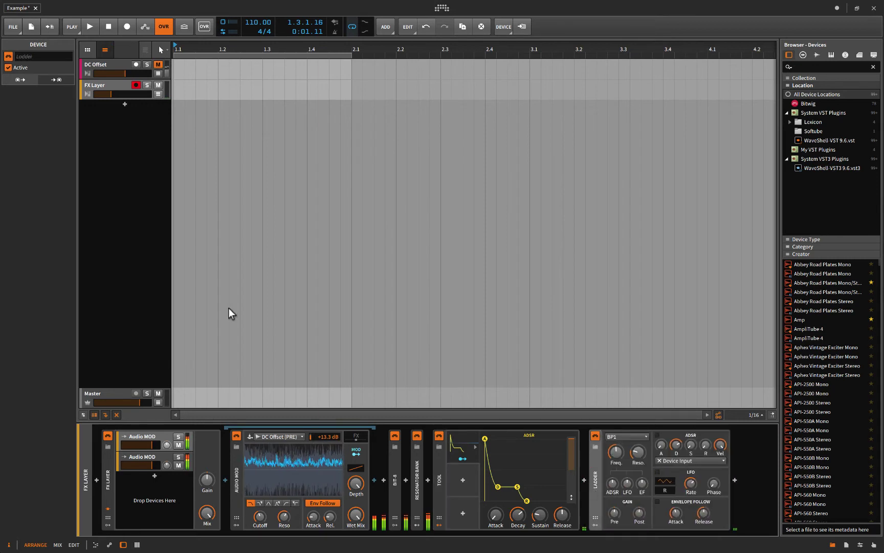
left_click_drag(108, 95, 122, 95)
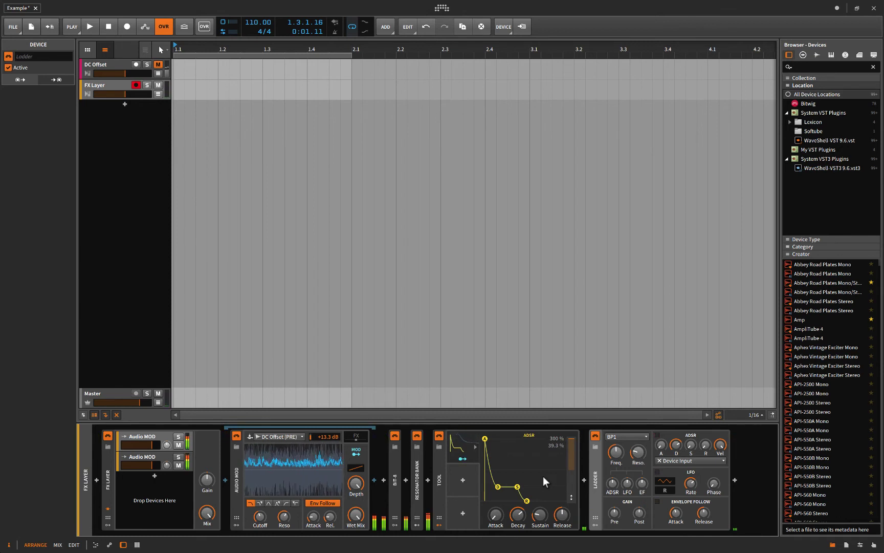
- Hide and reopen the device chain view, and look at the devices on the DC Offset track
key("d")
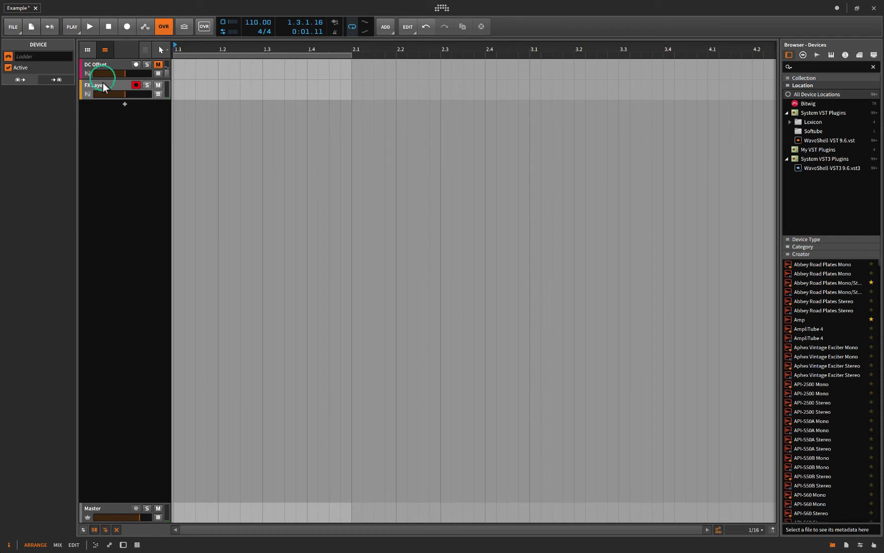
key("d")
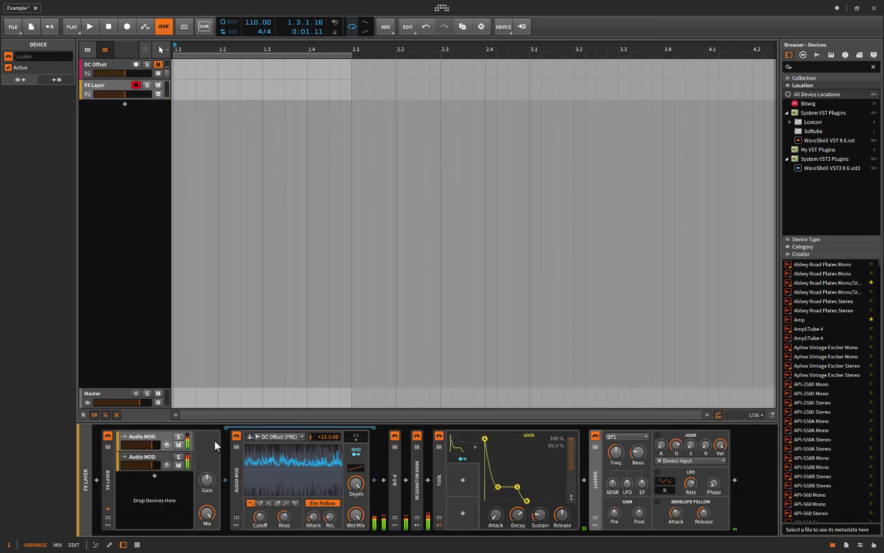
left_click(103, 63)
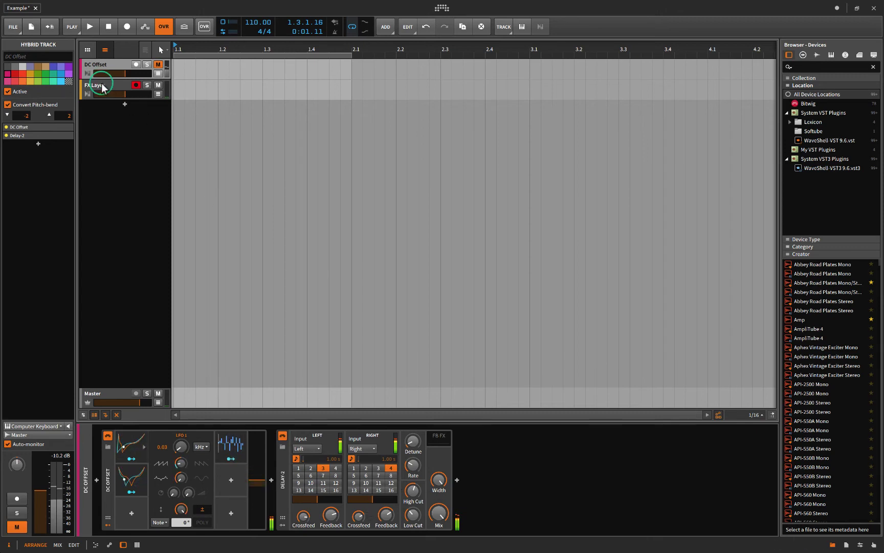
- Compare the two Audio MOD layers on the FX Layer track and open the first layer's nested FX chain
left_click(155, 436)
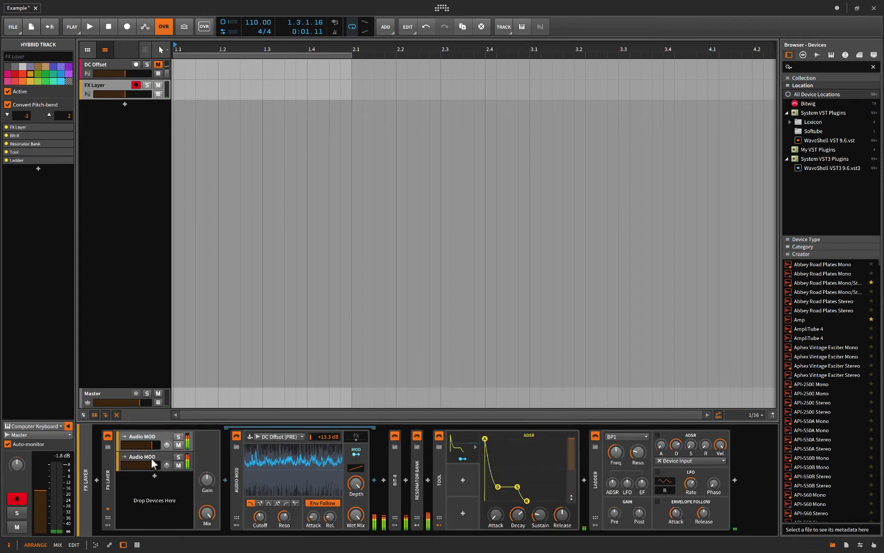
left_click(152, 459)
left_click(150, 436)
left_click(356, 436)
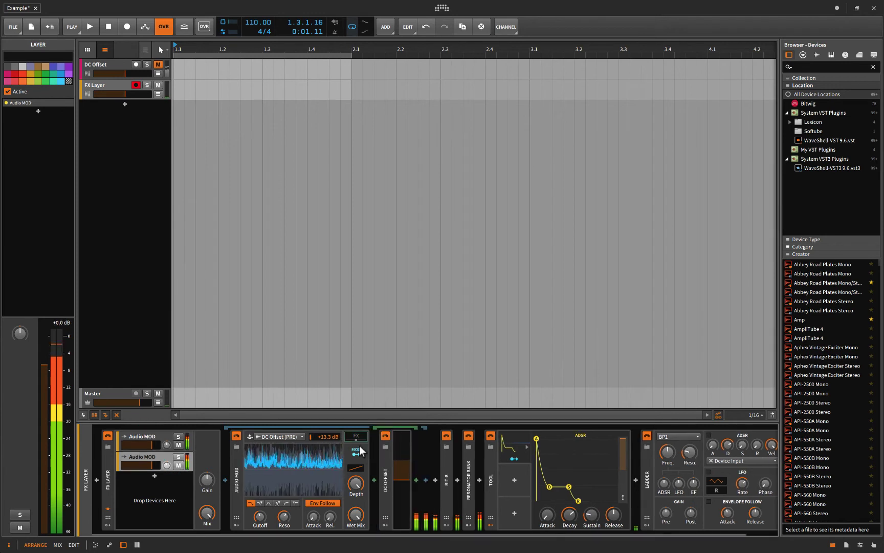
left_click(355, 435)
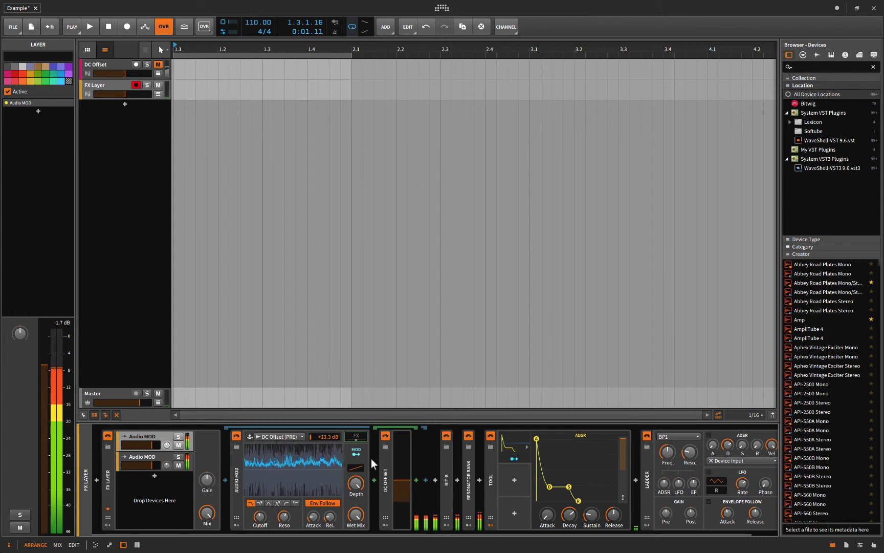
scroll(372, 463, "right", 1)
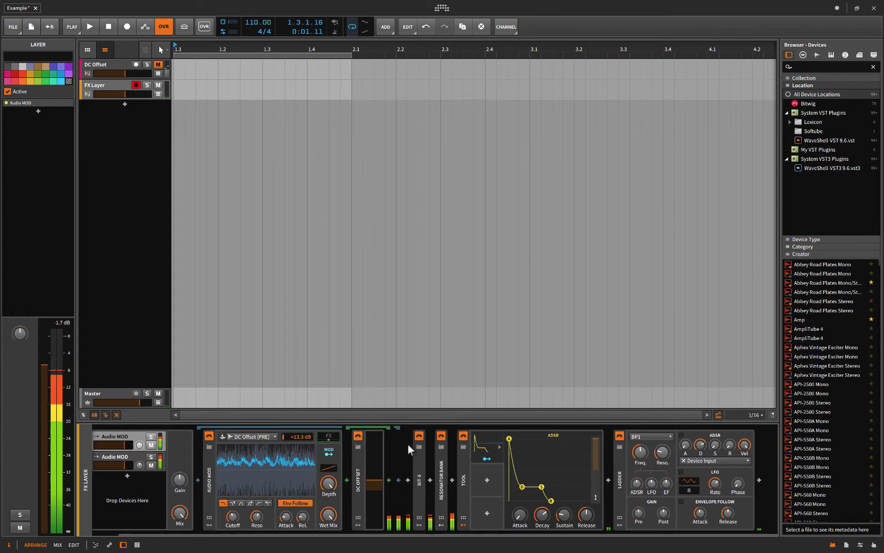
- Expand Bit-8 and Resonator Bank to examine their controls and the Resonator Bank's modulators, and collapse both devices
left_click(419, 479)
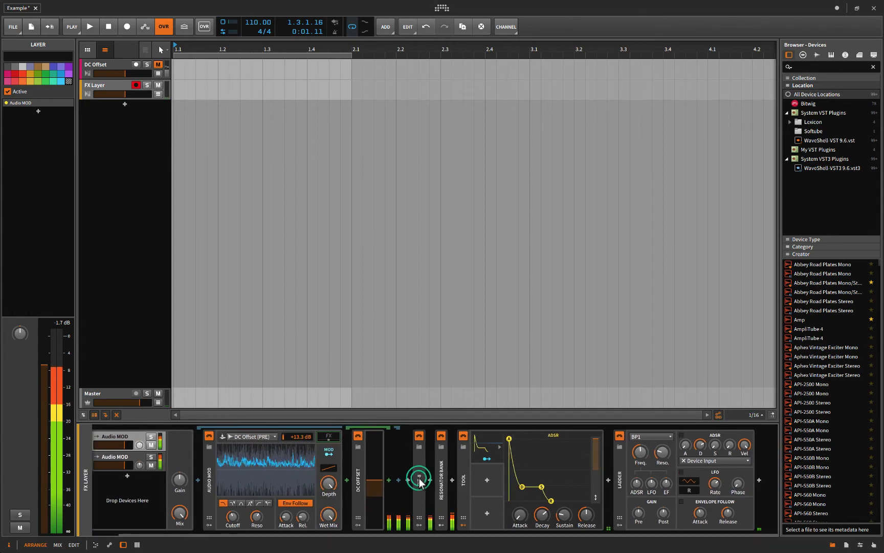
double_click(419, 479)
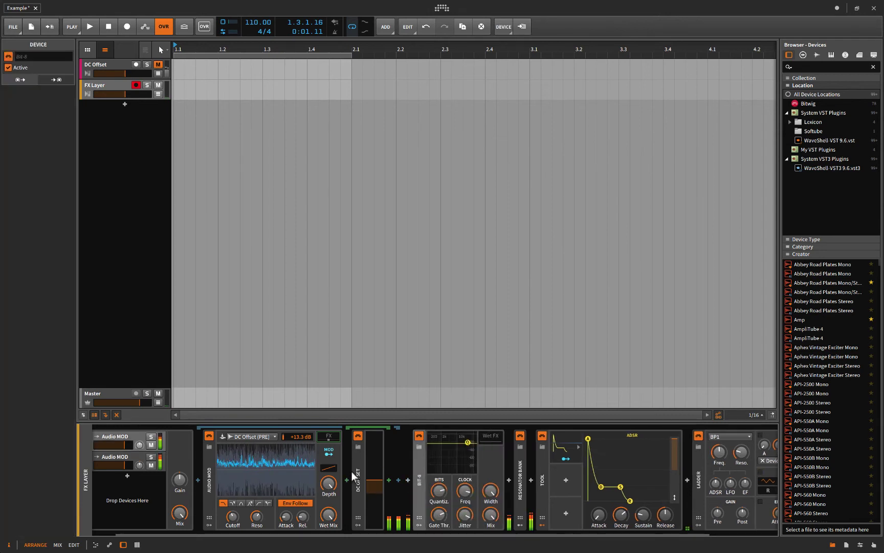
scroll(397, 479, "right", 3)
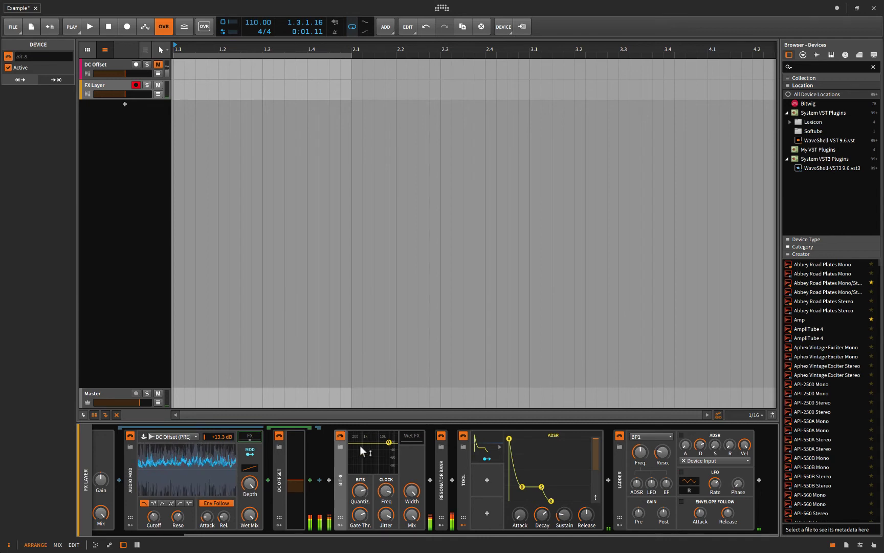
double_click(439, 492)
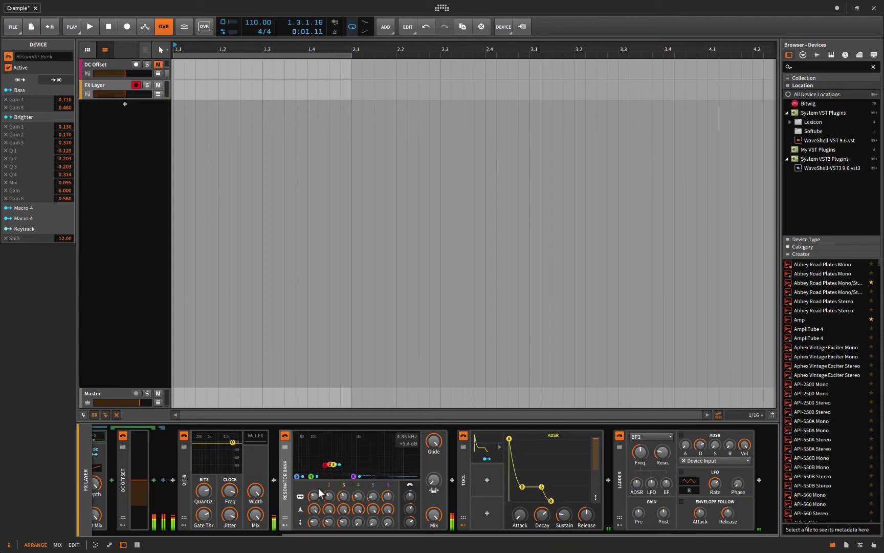
left_click(285, 524)
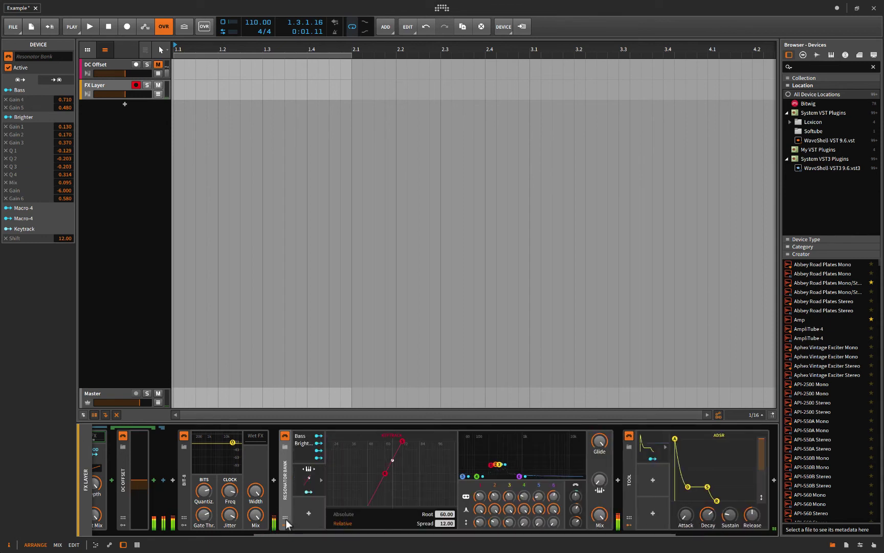
left_click(281, 485)
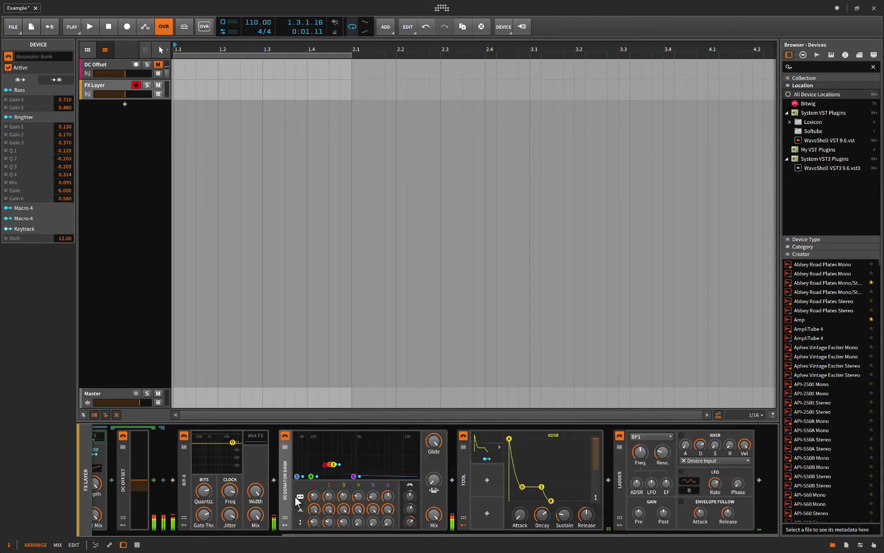
double_click(337, 472)
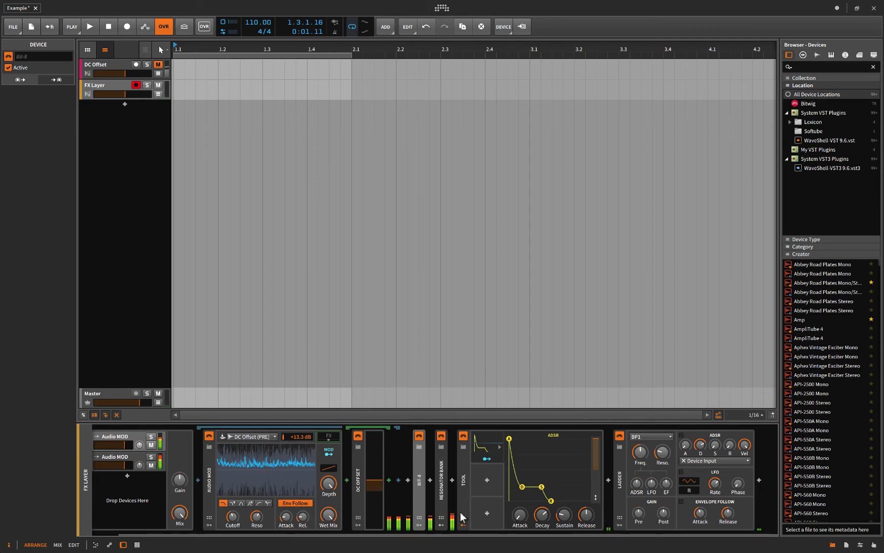
- Expand the Tool device's controls and set its ADSR modulation of Gain, on the Amplitude knob, to 52.56
left_click(458, 469)
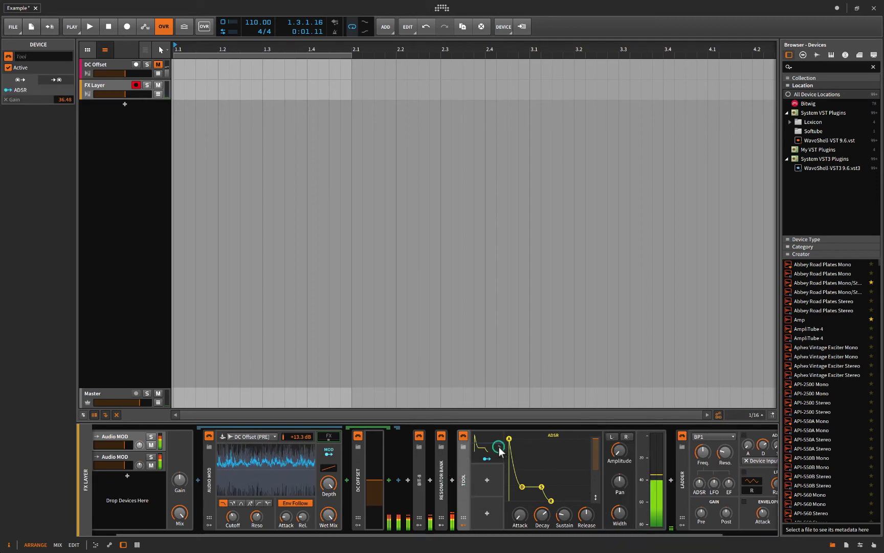
left_click(601, 453)
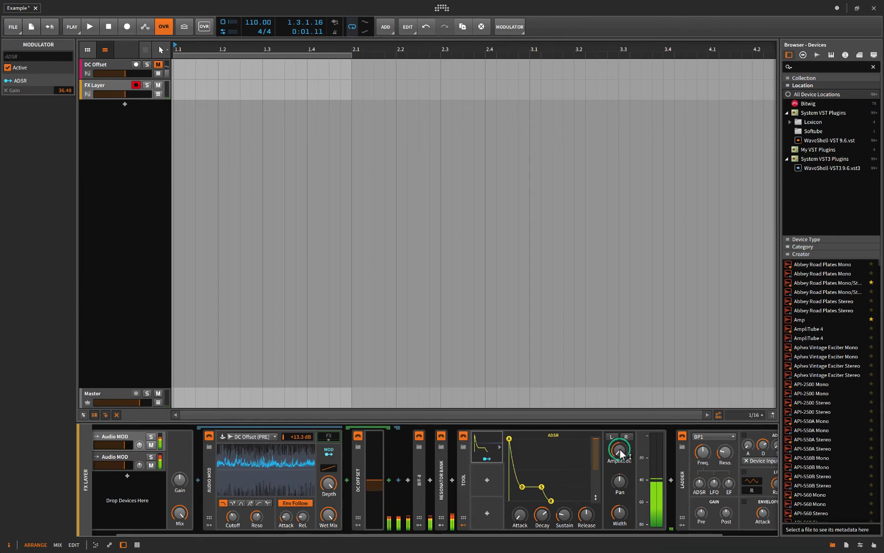
left_click_drag(620, 450, 620, 449)
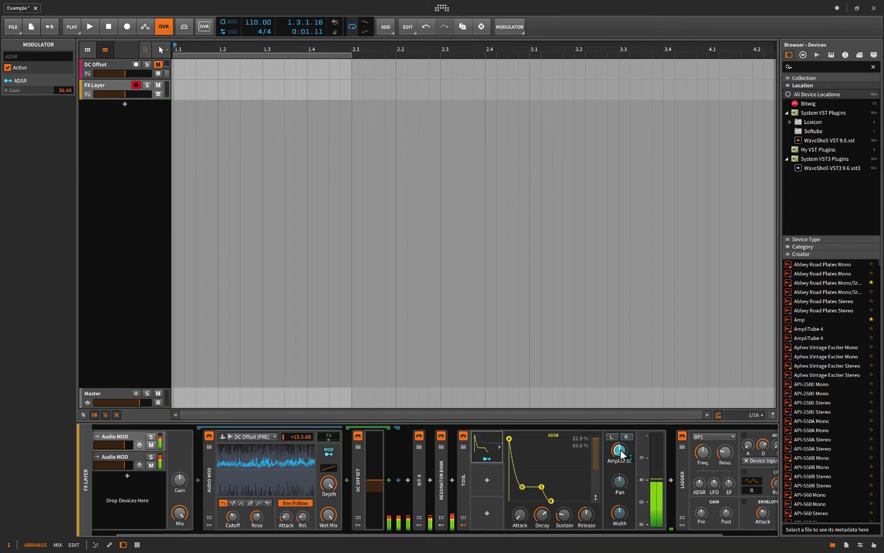
left_click(482, 457)
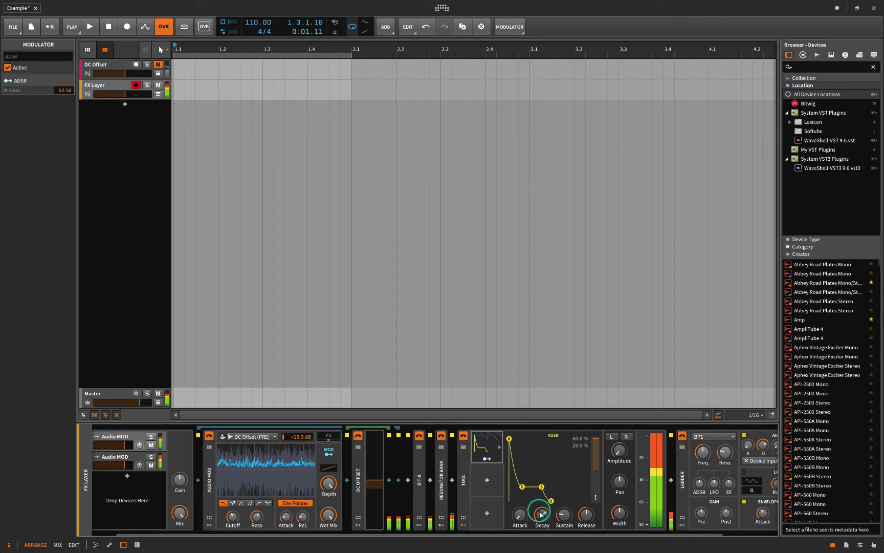
- Shorten the decay and release of the Tool device's ADSR and lower its sustain to the minimum
left_click_drag(539, 511, 585, 532)
left_click(561, 518)
left_click(581, 516)
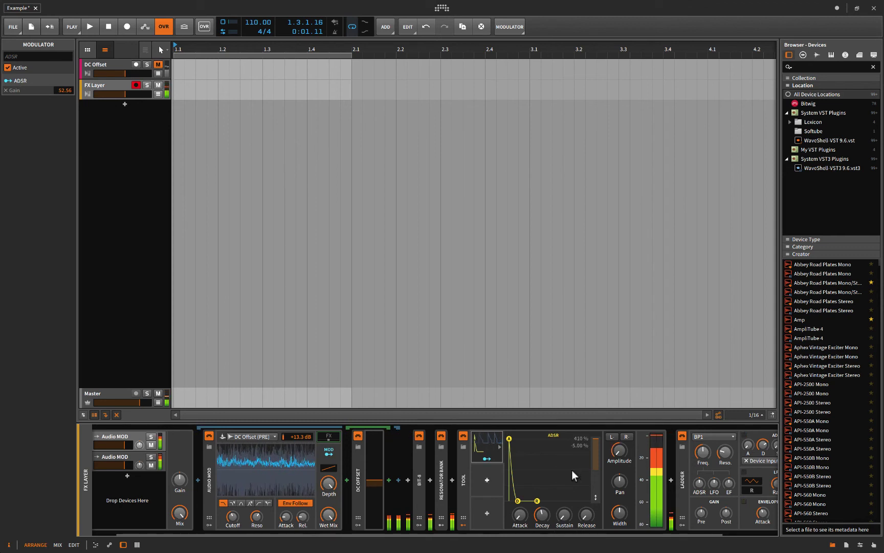
- Hide the Tool device's modulators and collapse the device
scroll(417, 451, "right", 3)
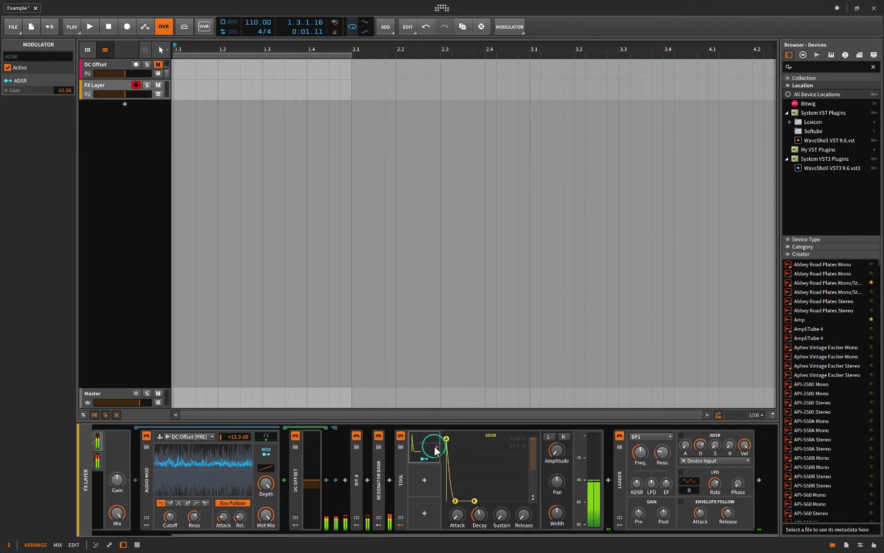
left_click(489, 526)
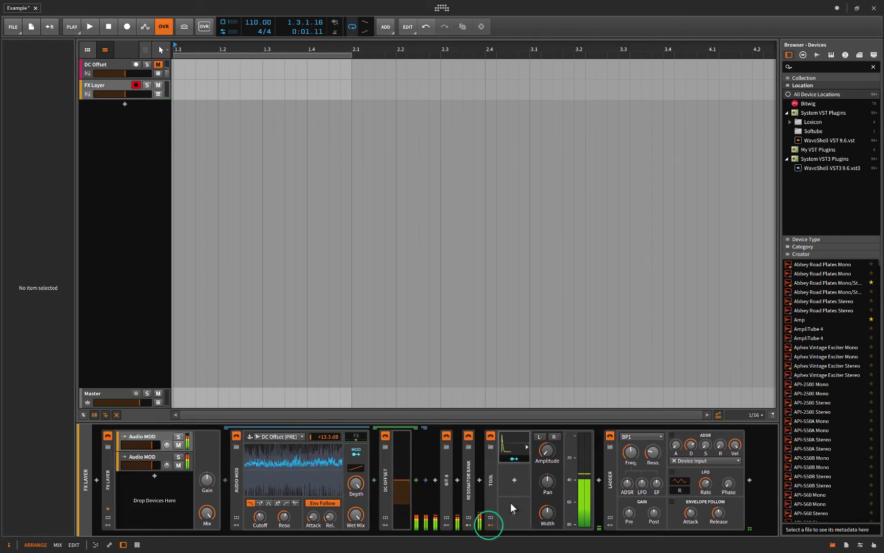
left_click(487, 475)
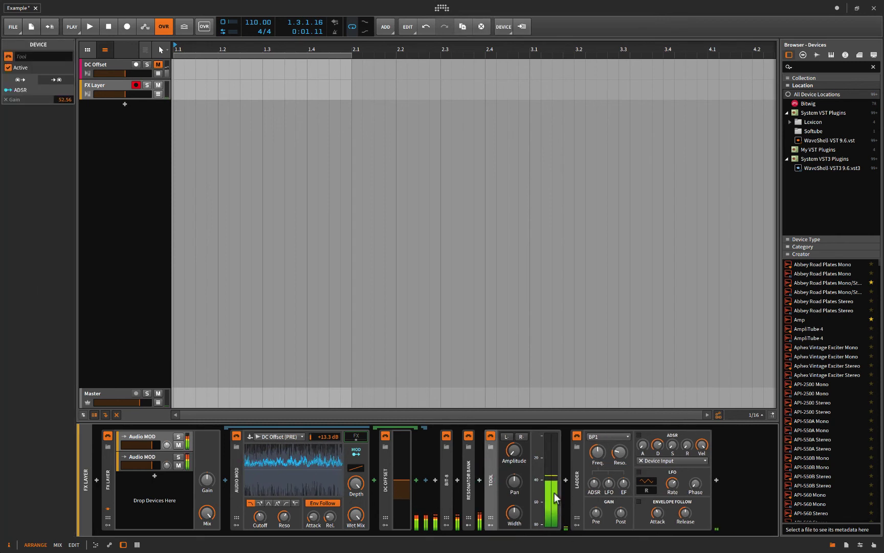
- Review the Ladder's filter modes, keep BP1, and raise the filter's resonance
left_click(536, 435)
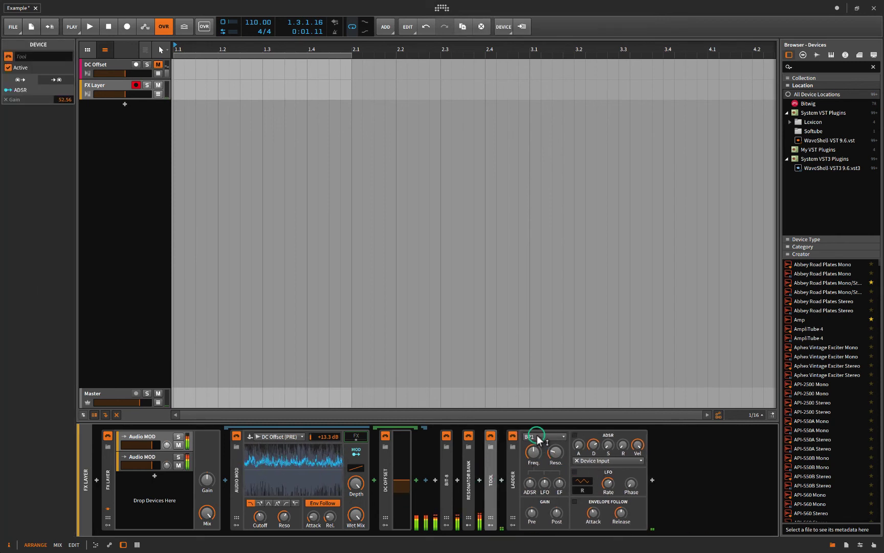
left_click(531, 389)
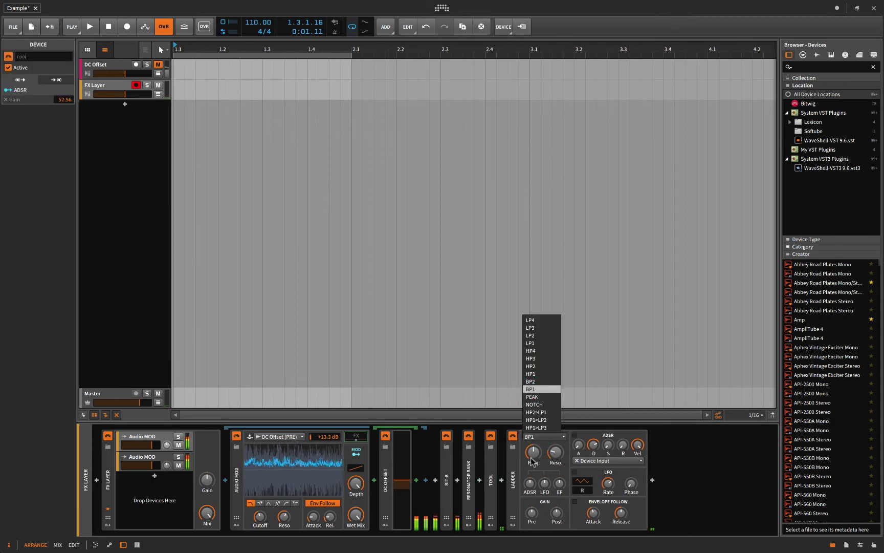
left_click(537, 450)
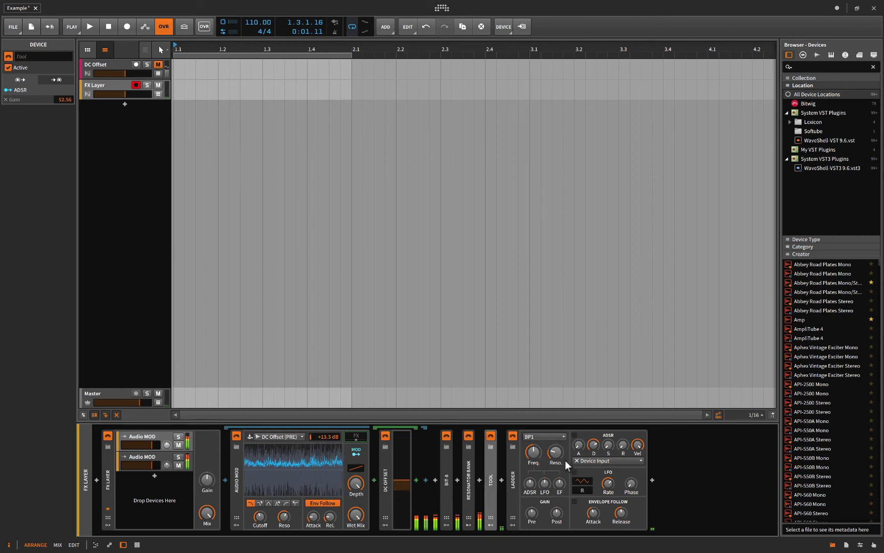
left_click_drag(553, 452, 555, 436)
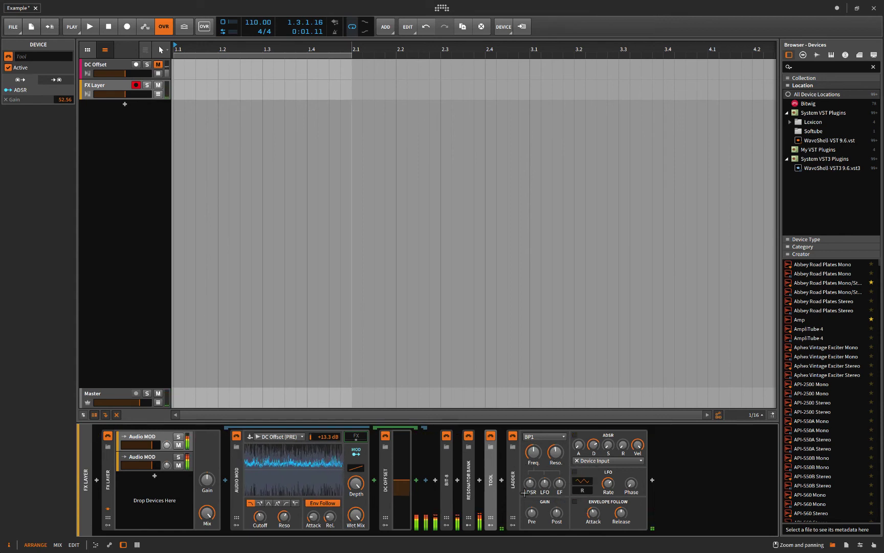
- Collapse the Ladder device
left_click(511, 479)
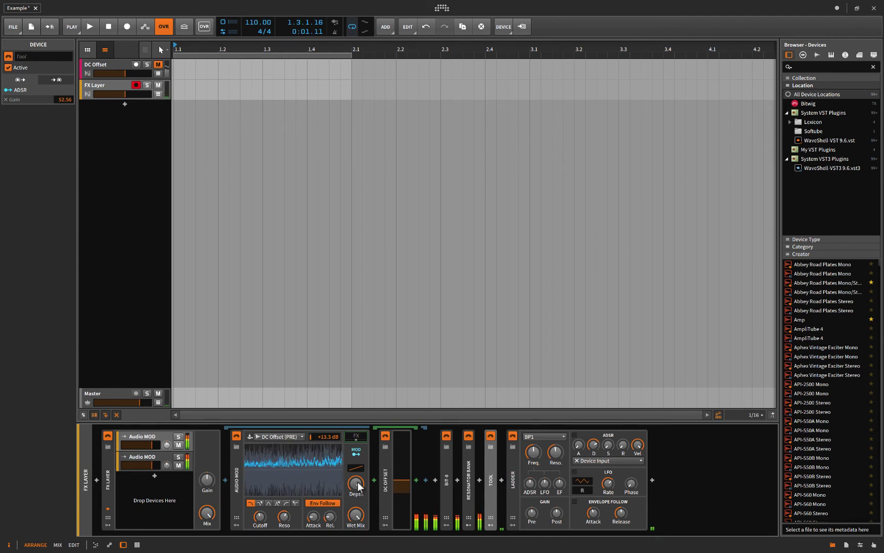
double_click(513, 481)
left_click(588, 498)
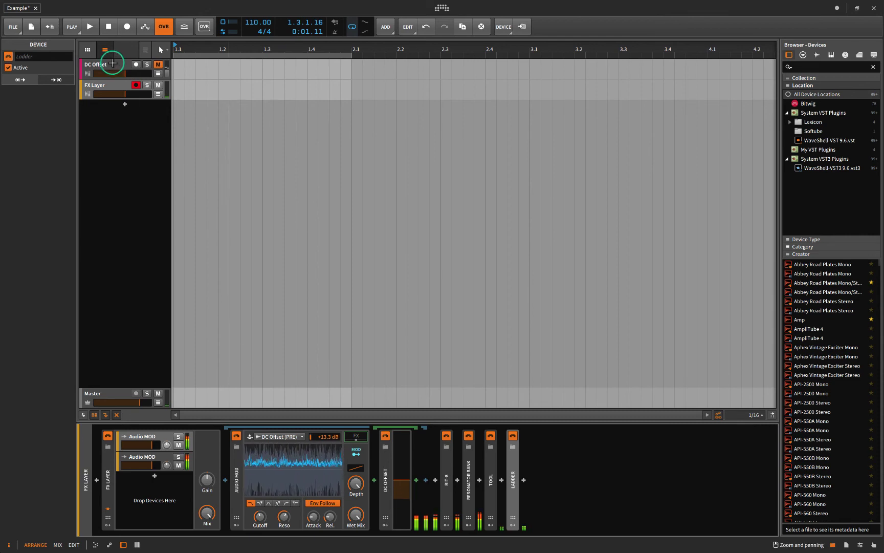
- Raise the rates of LFO 1 and LFO 2 in the DC Offset track's device, taking LFO 2 to about 14.29 kHz
key("Up")
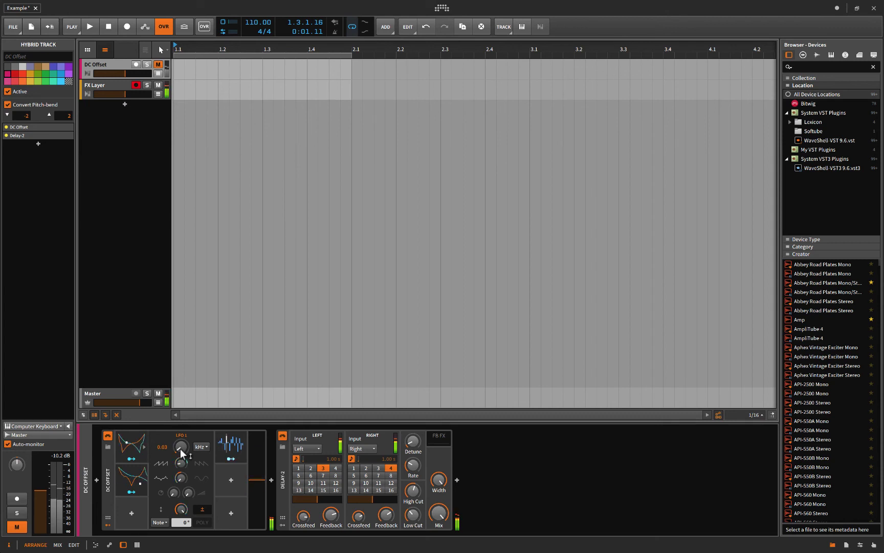
left_click_drag(180, 448, 181, 435)
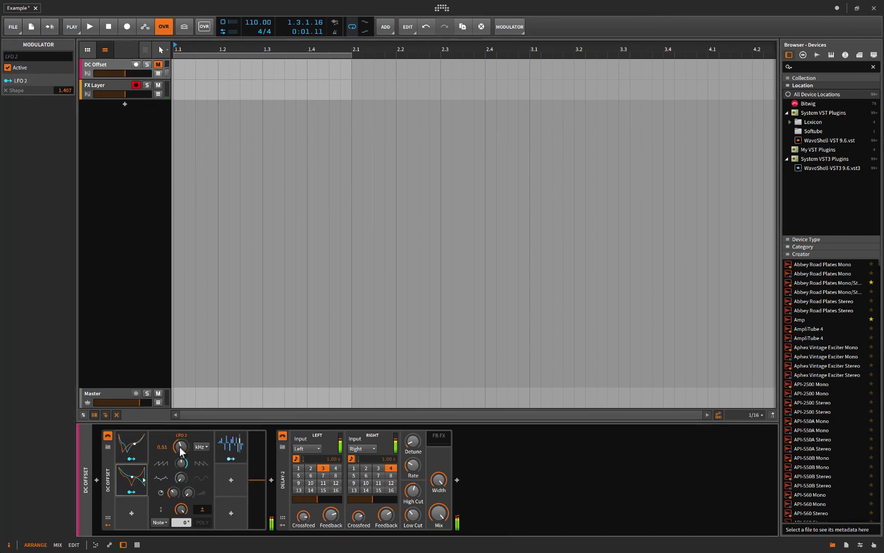
left_click_drag(179, 446, 180, 427)
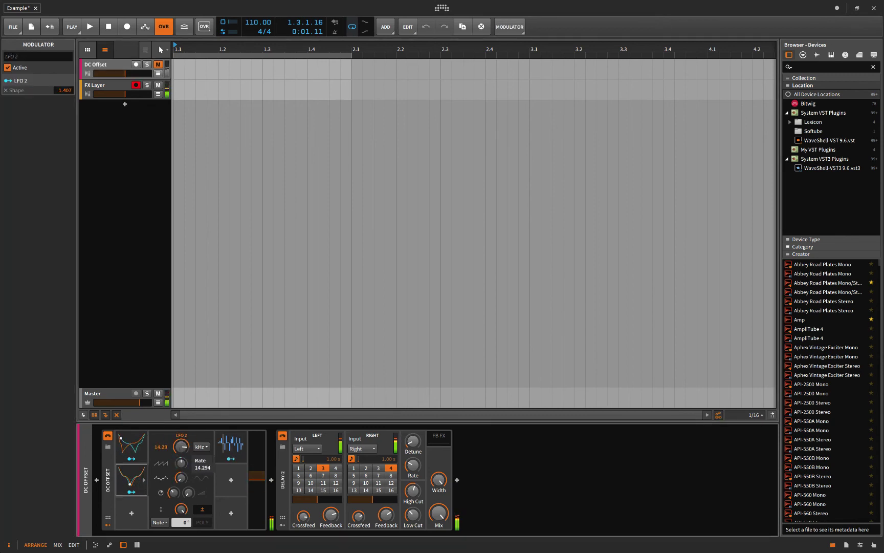
- Randomize the 16-step pattern of the DC Offset device's Steps modulator
left_click(234, 445)
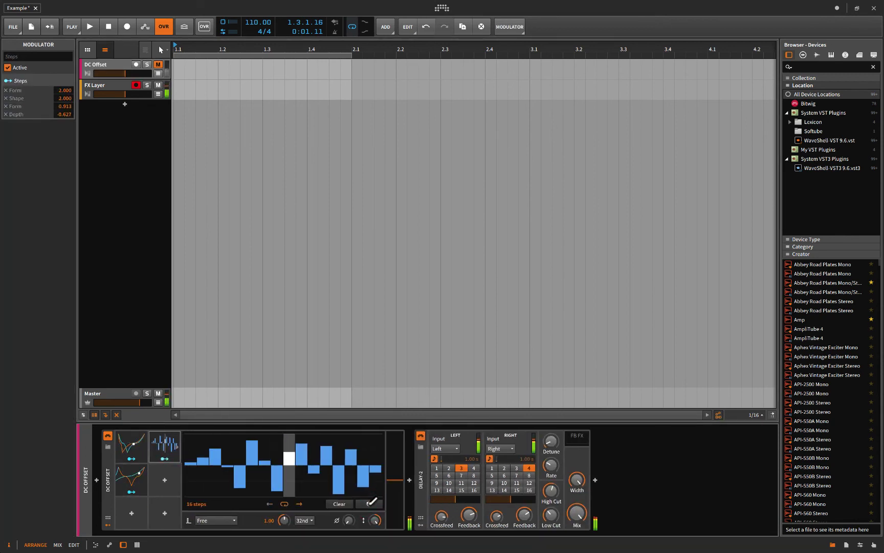
left_click(368, 504)
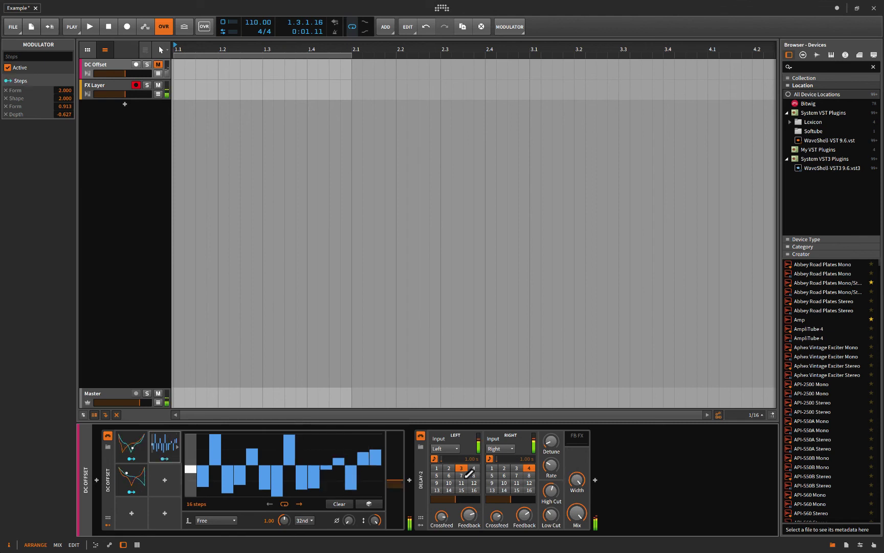
- Set Delay-2's left time to 1 and right time to 2, and adjust the feedback and crossfeed of both channels
left_click(444, 468)
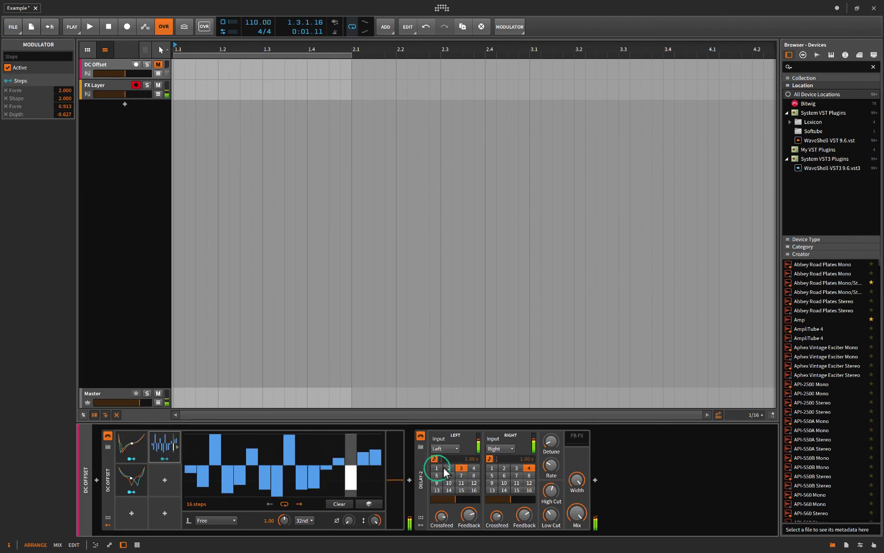
left_click(504, 469)
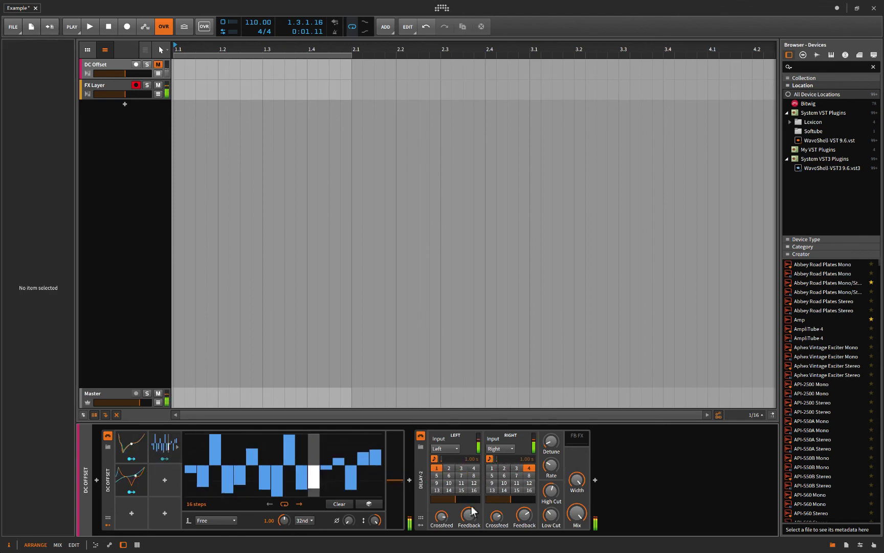
left_click(523, 514)
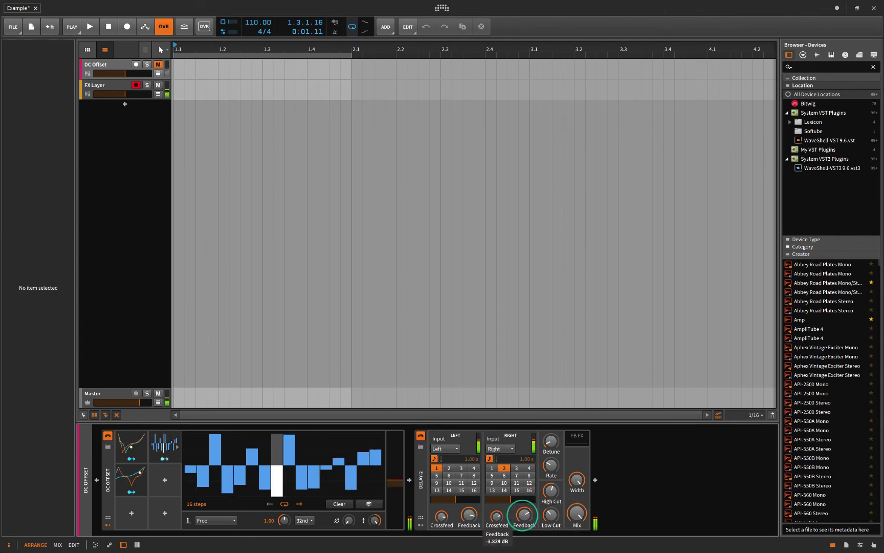
left_click(441, 516)
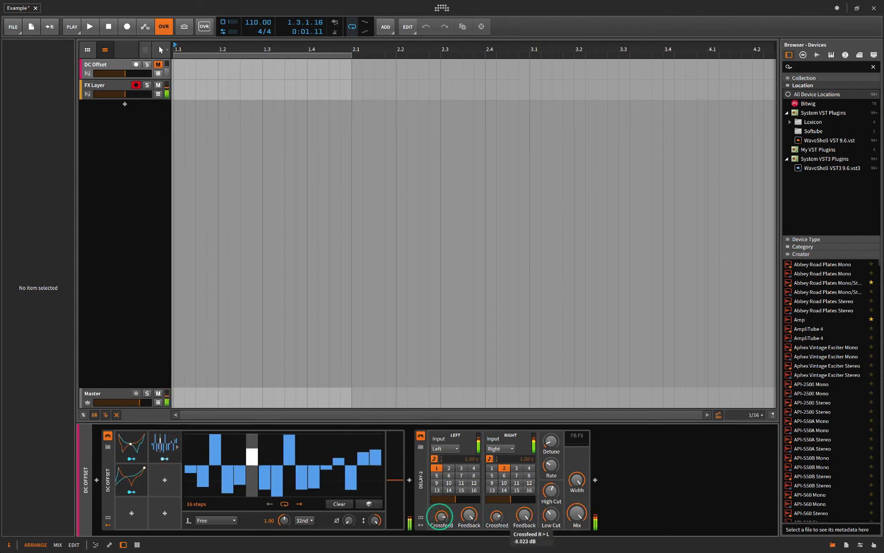
- Raise Delay-2's vibrato detune and rate, and adjust its high cut and low cut filters
left_click(550, 440)
left_click(550, 465)
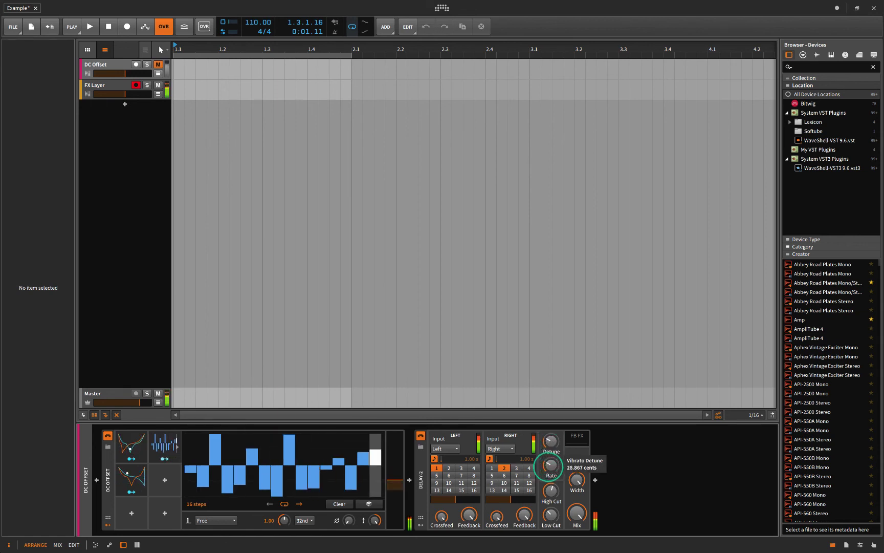
left_click(551, 494)
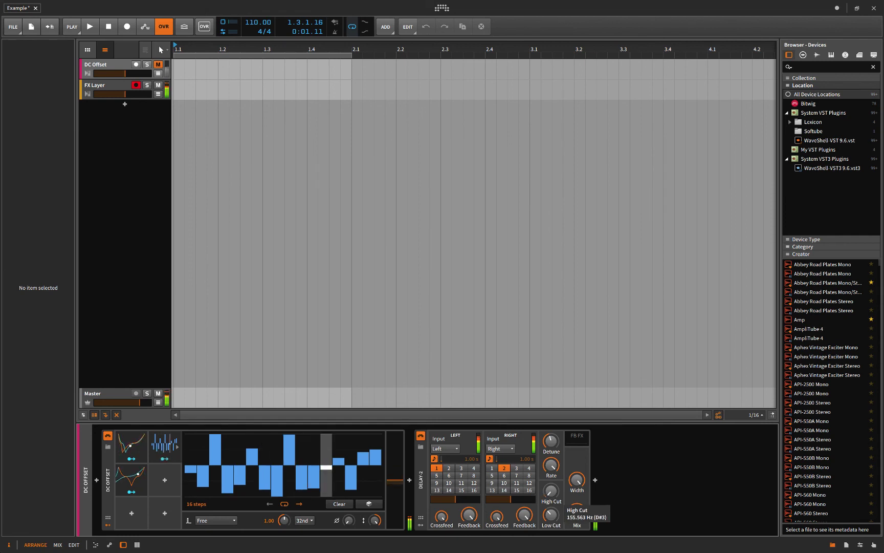
left_click_drag(551, 492, 551, 450)
left_click_drag(550, 517, 551, 481)
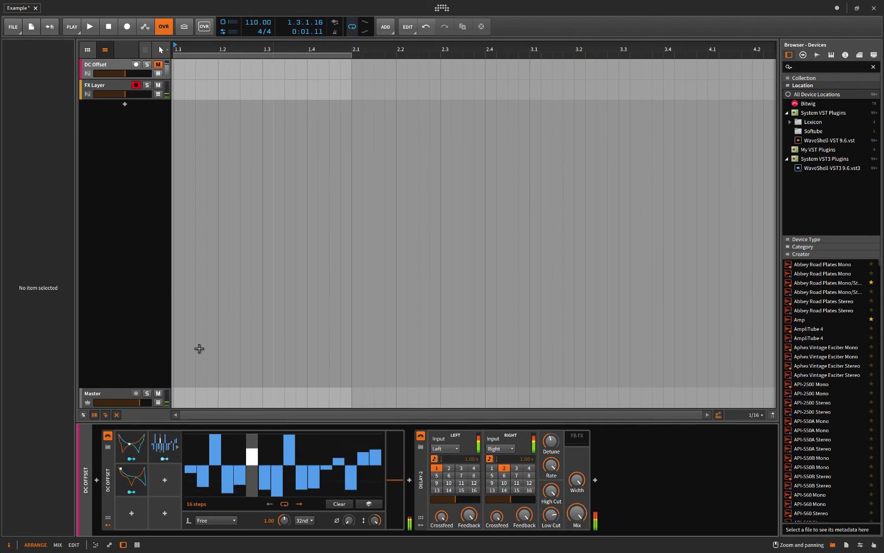